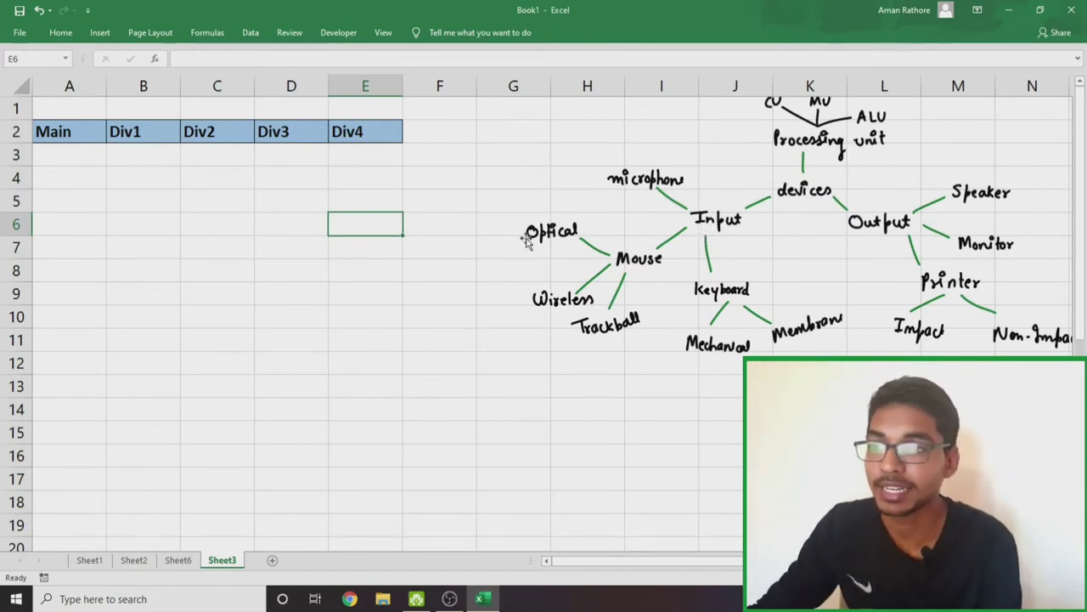
Enter devices in A4, input in B4 and mic in C4
{"action": "left_click", "coordinate": [68, 171]}
{"action": "type", "text": "devices"}
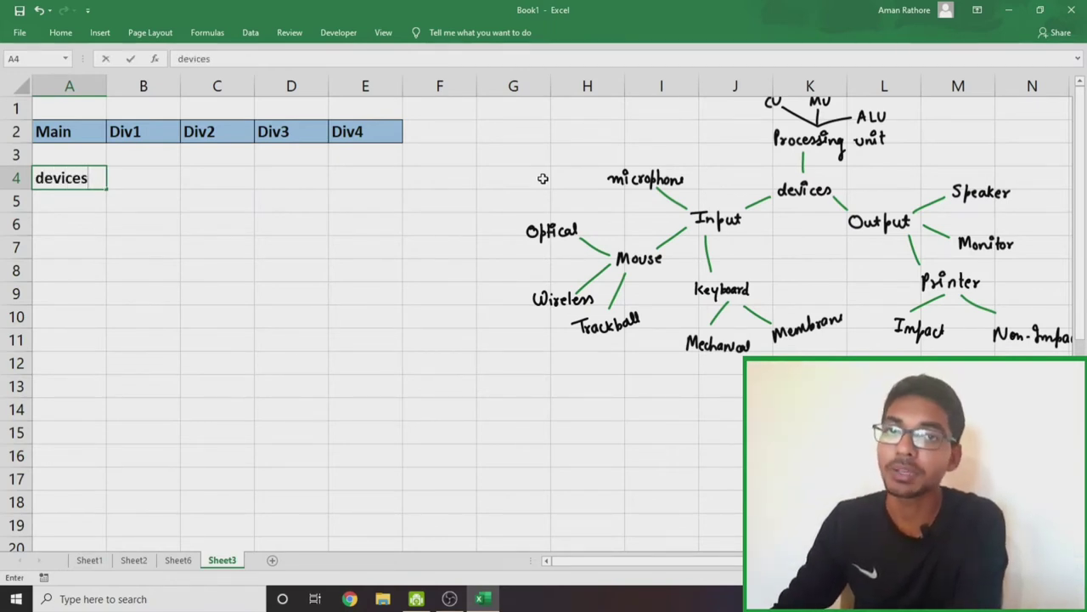
{"action": "key", "text": "Tab"}
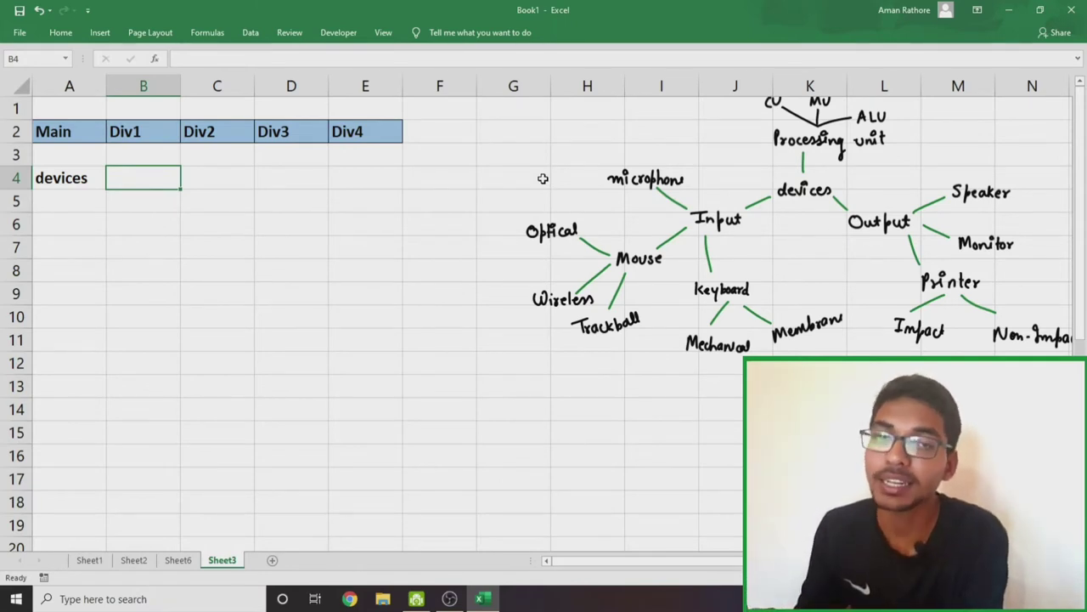
{"action": "type", "text": "i"}
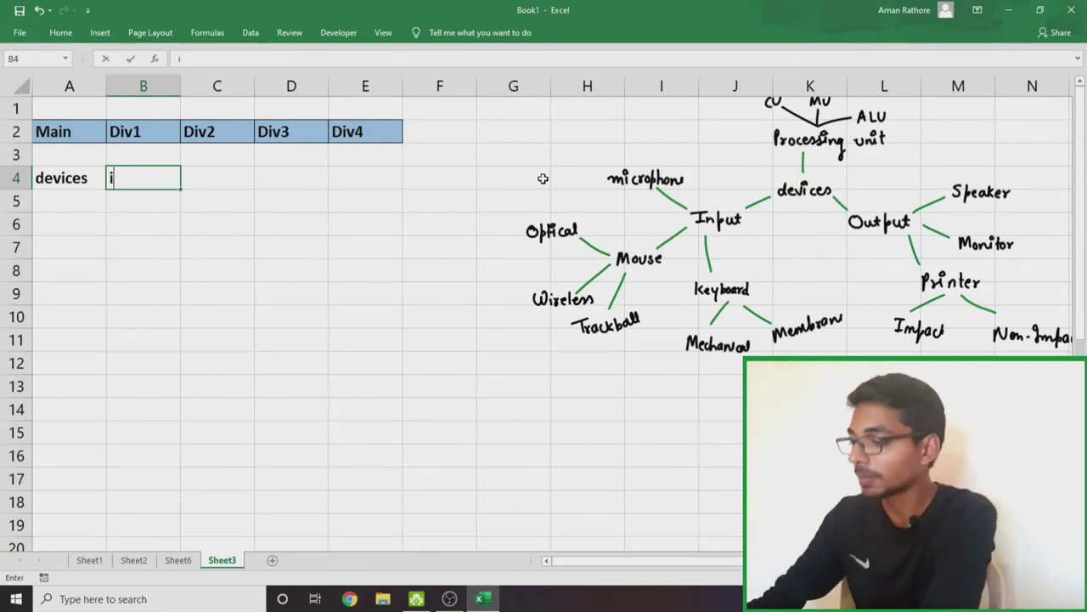
{"action": "type", "text": "nput"}
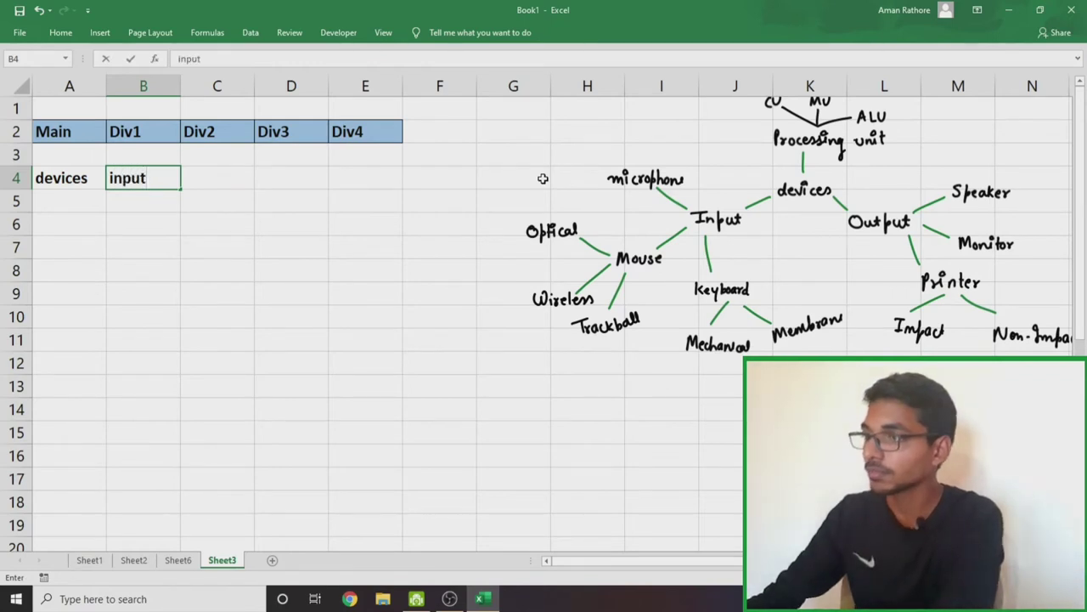
{"action": "key", "text": "Tab"}
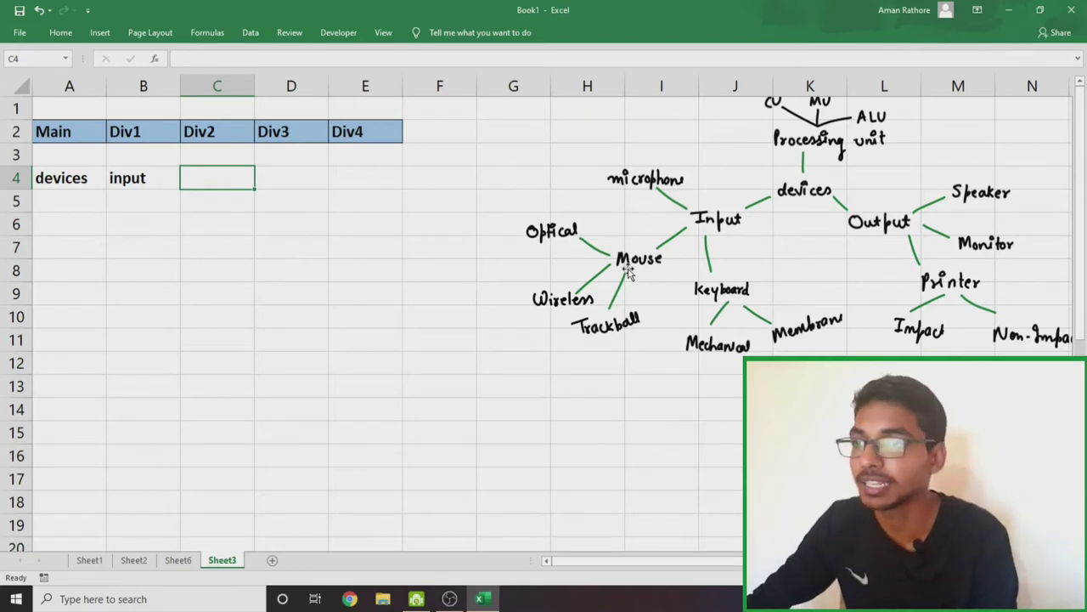
{"action": "key", "text": "F2"}
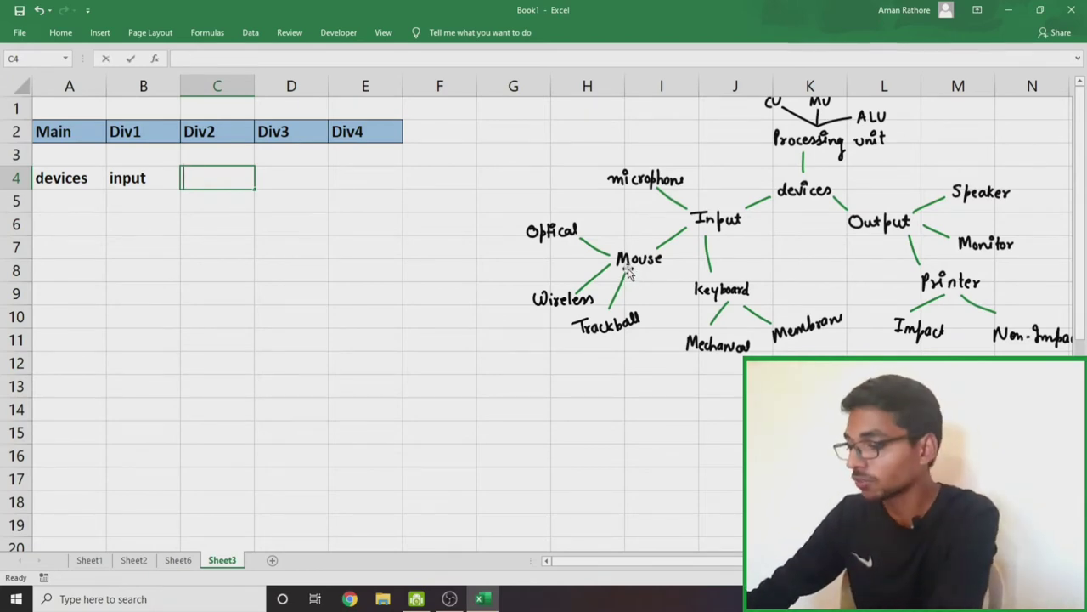
{"action": "type", "text": "mic"}
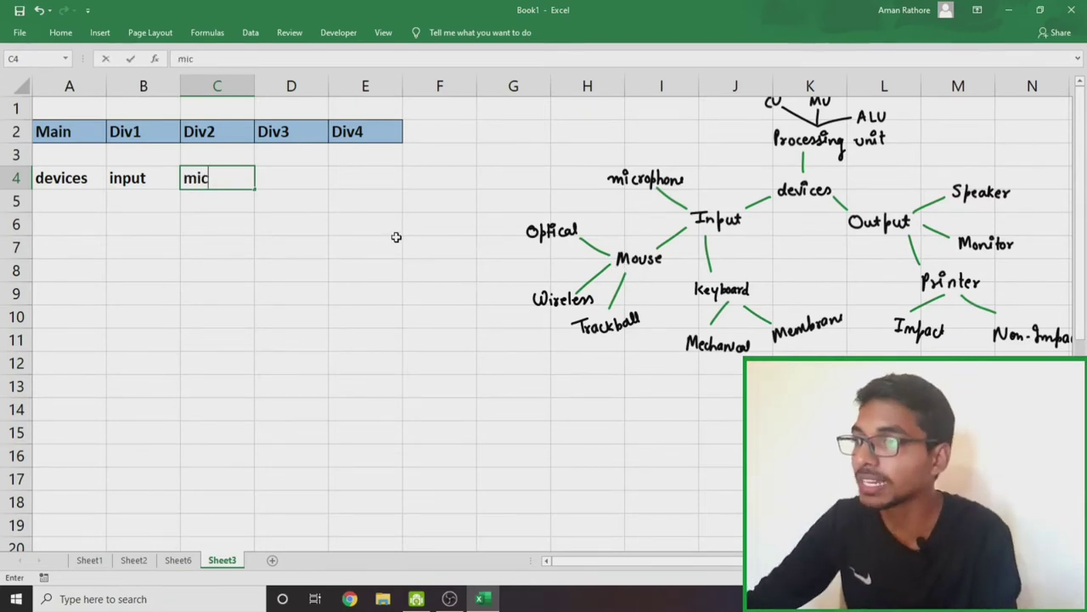
Add mouse in C5 with wireless, optcal and trackball in D5:D7
{"action": "left_click", "coordinate": [214, 201]}
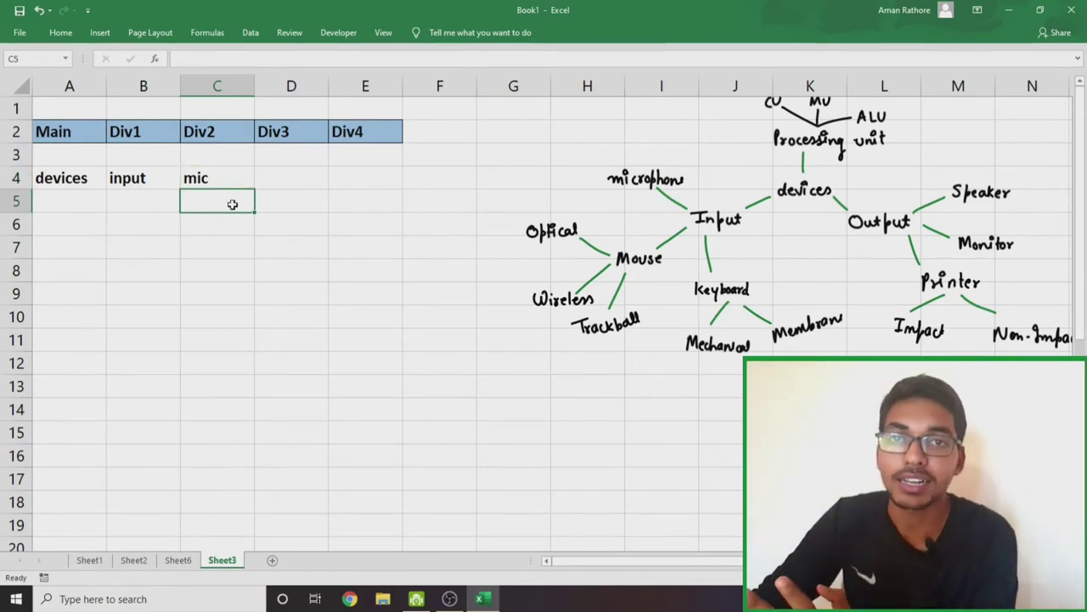
{"action": "type", "text": "m"}
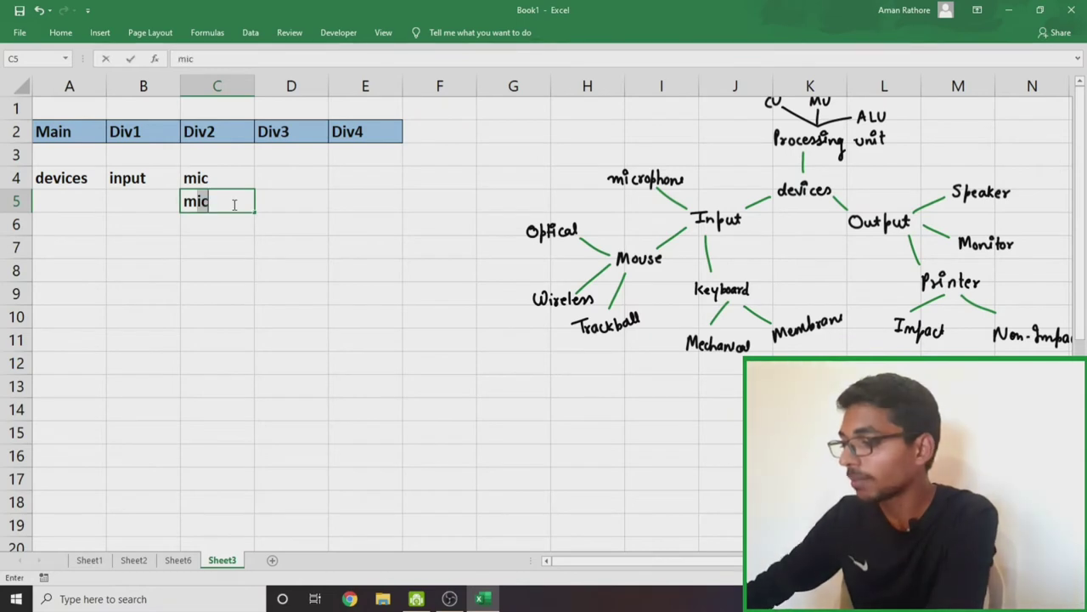
{"action": "type", "text": "ouse"}
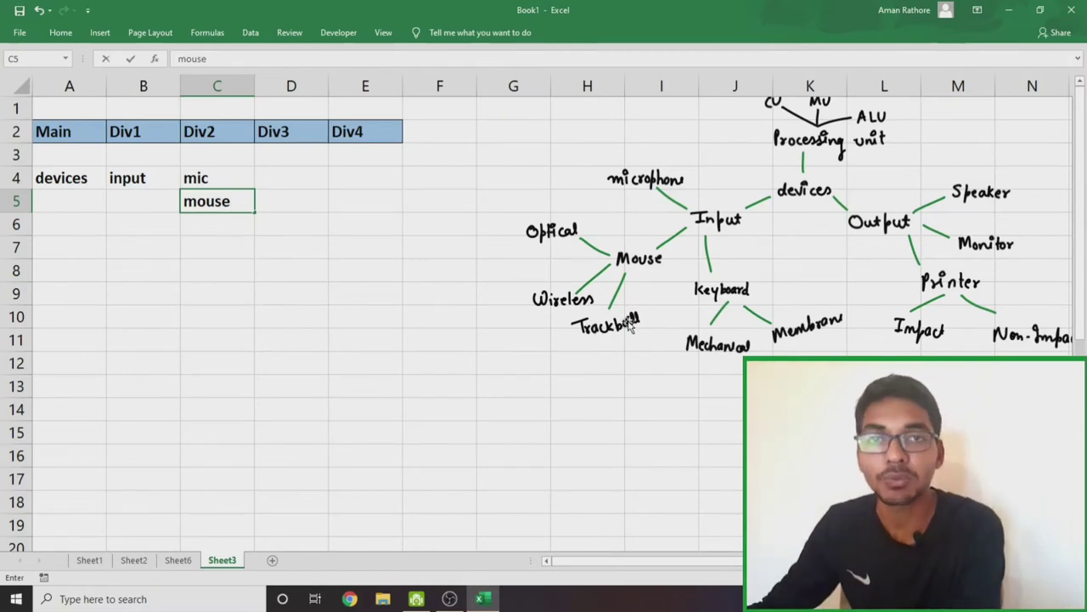
{"action": "key", "text": "Tab"}
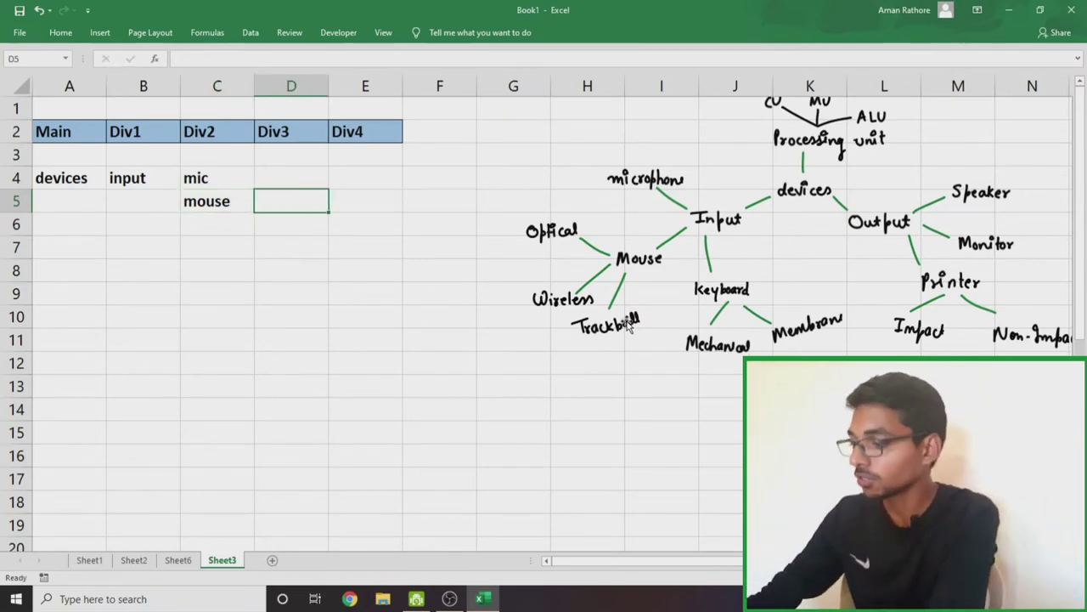
{"action": "type", "text": "wireless"}
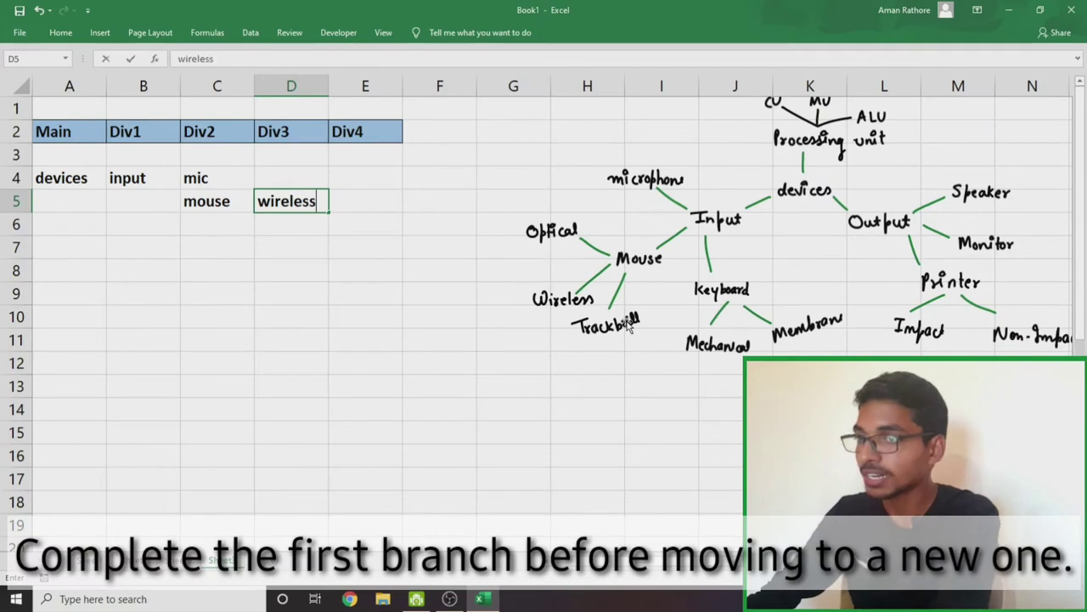
{"action": "key", "text": "Return"}
{"action": "type", "text": "opt"}
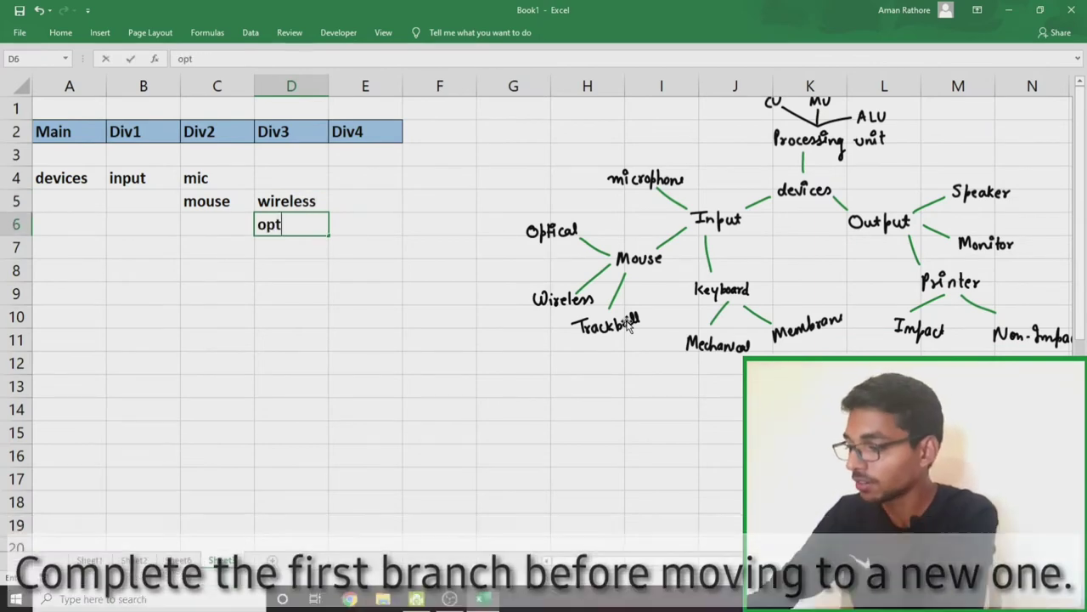
{"action": "type", "text": "cal"}
{"action": "key", "text": "Return"}
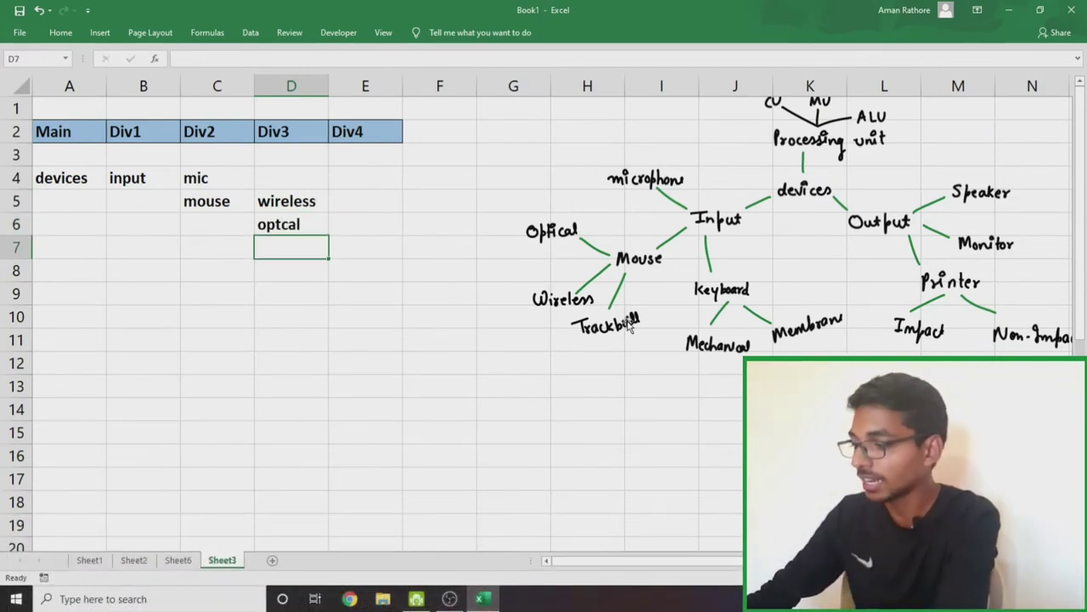
{"action": "type", "text": "trackba"}
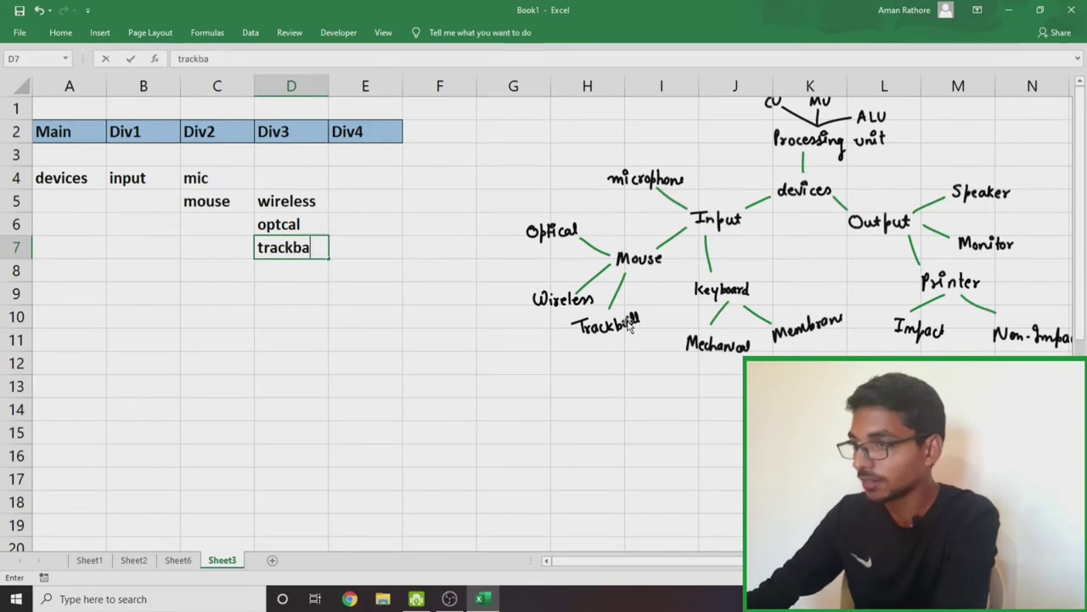
{"action": "type", "text": "ll"}
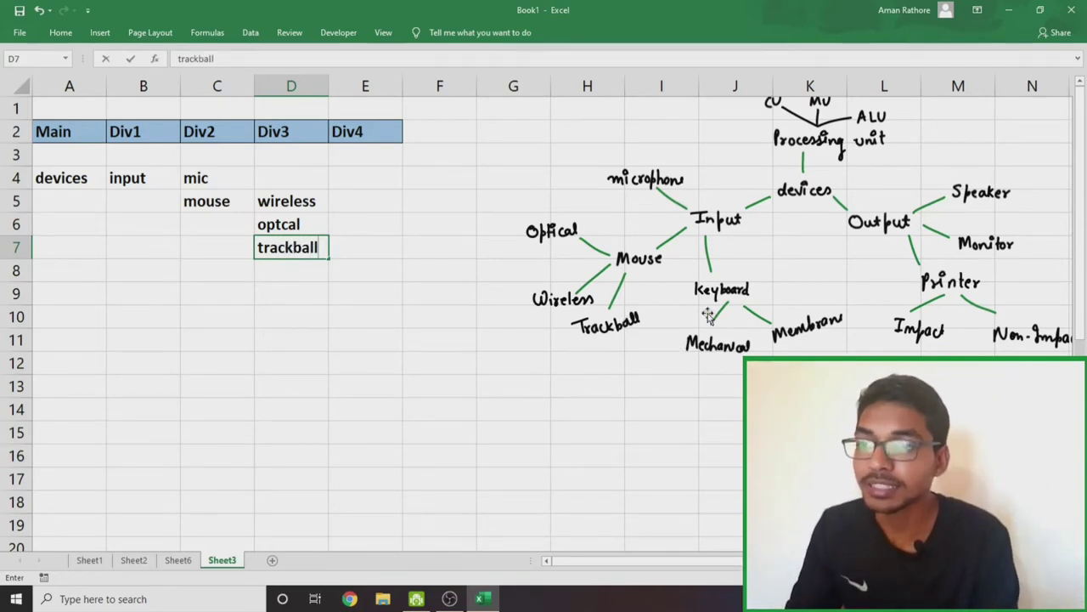
Enter Keyboard in C8 with mechanical and membrane in D8:D9
{"action": "left_click", "coordinate": [217, 265]}
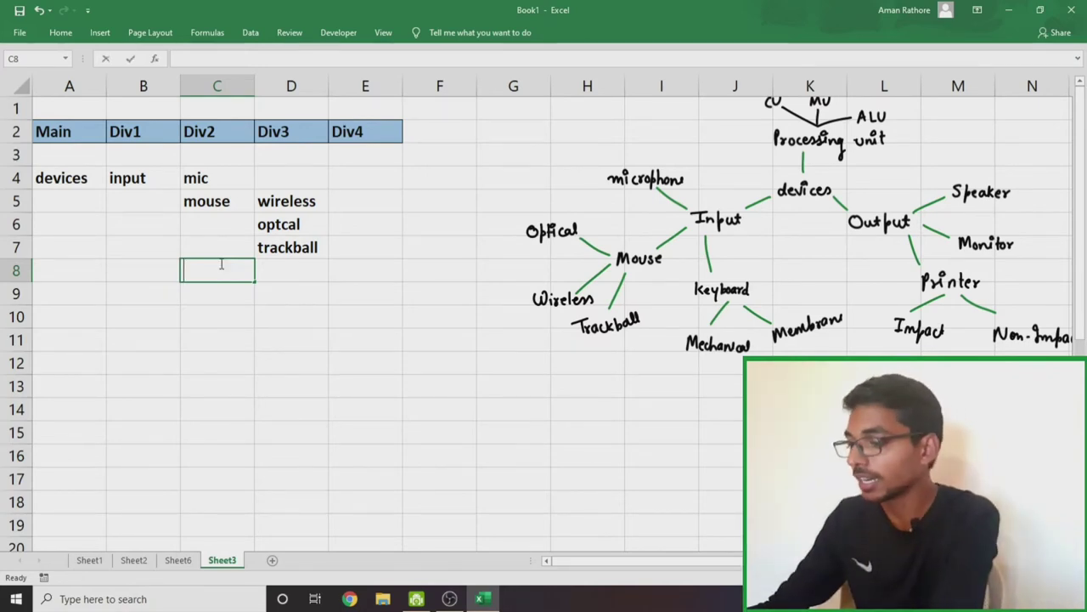
{"action": "type", "text": "Keyb"}
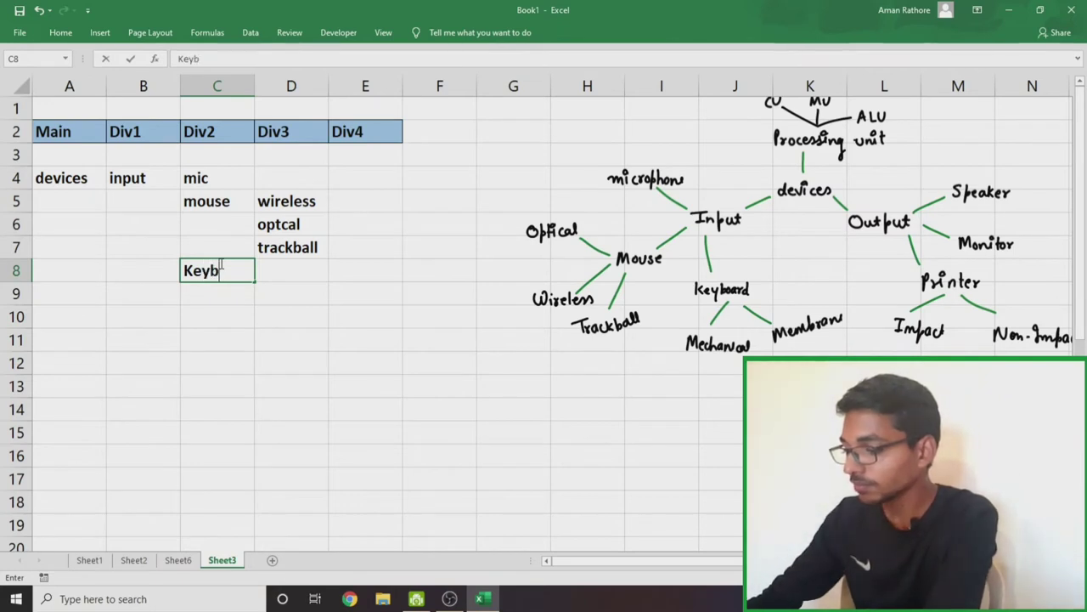
{"action": "type", "text": "oard"}
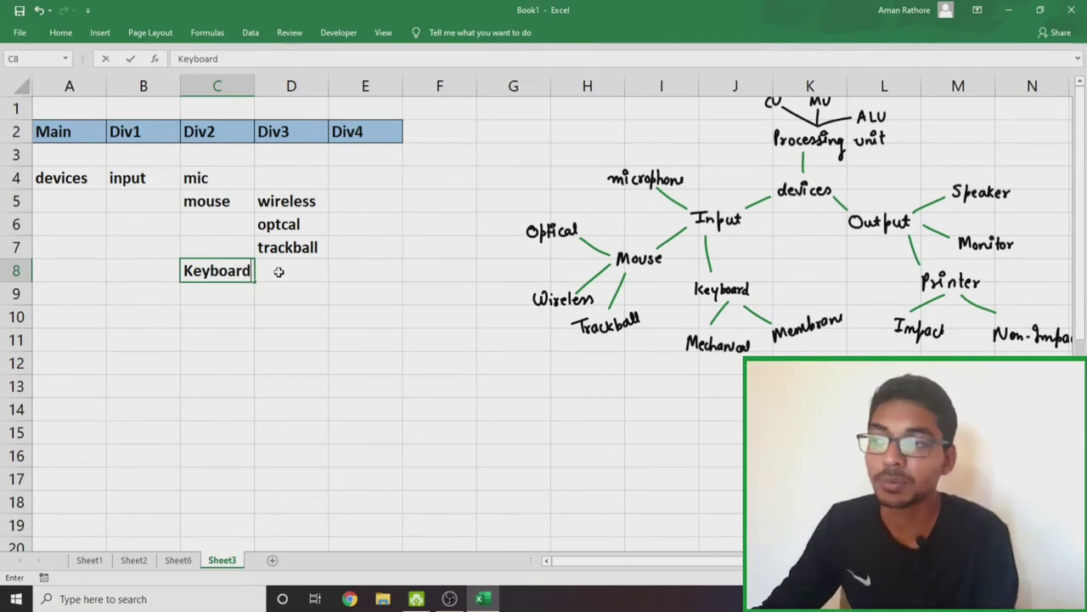
{"action": "left_click", "coordinate": [275, 269]}
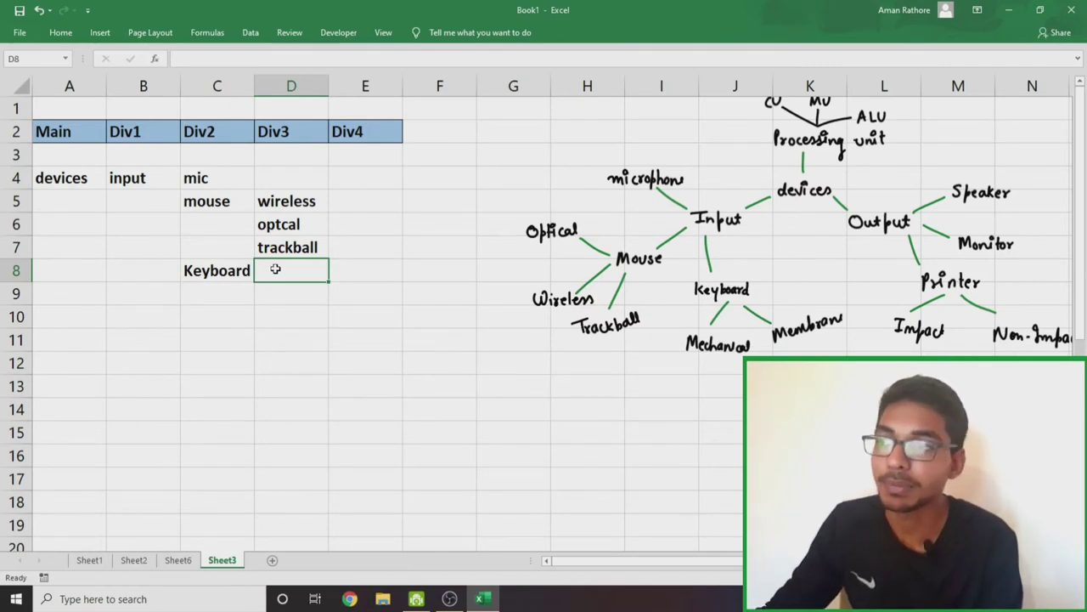
{"action": "type", "text": "mec"}
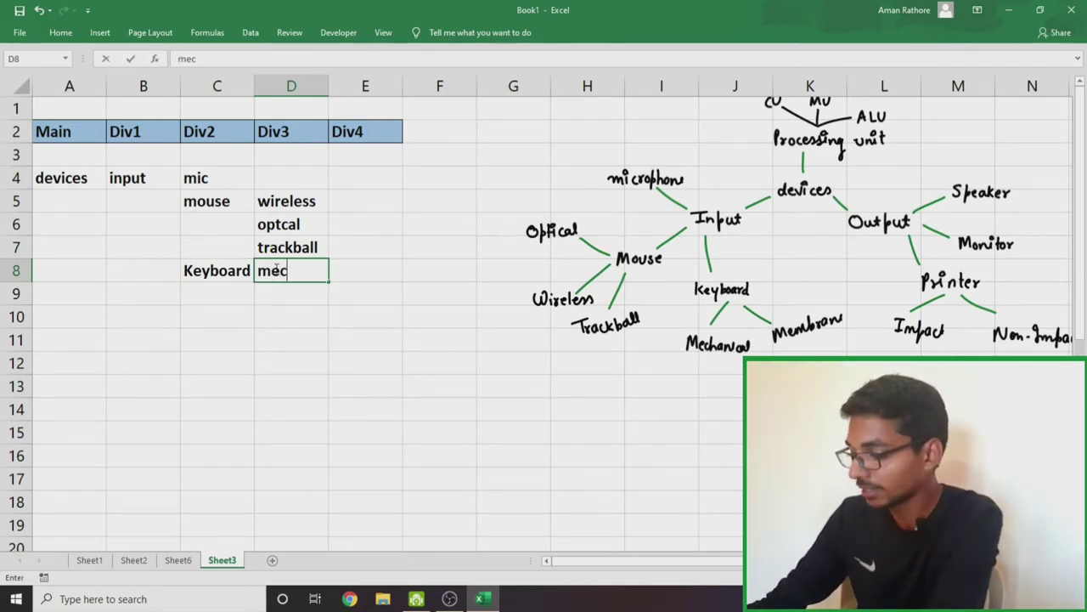
{"action": "type", "text": "hanical"}
{"action": "key", "text": "Return"}
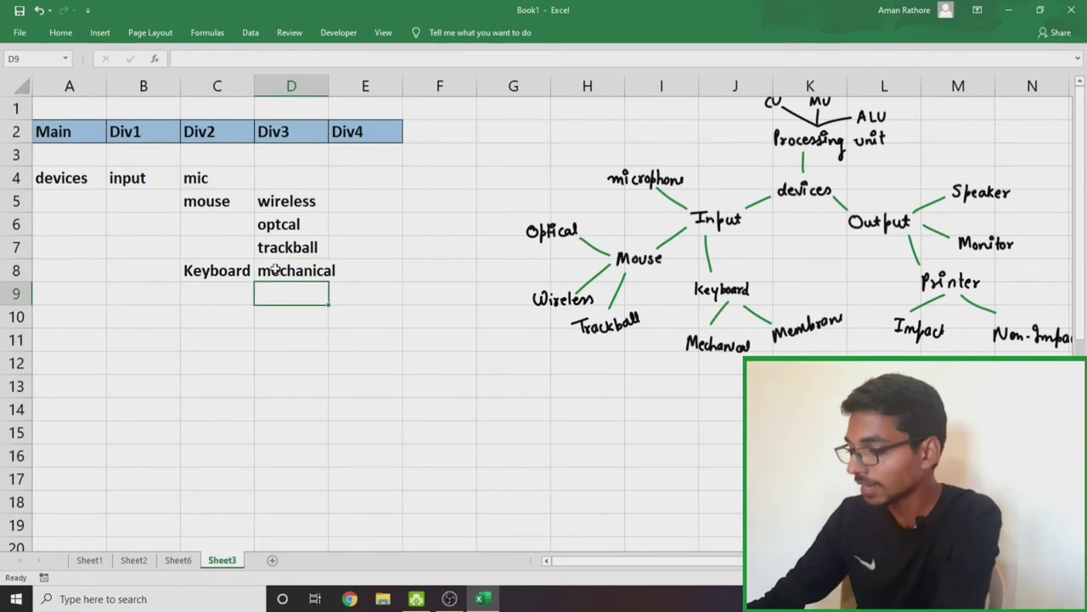
{"action": "type", "text": "membrane"}
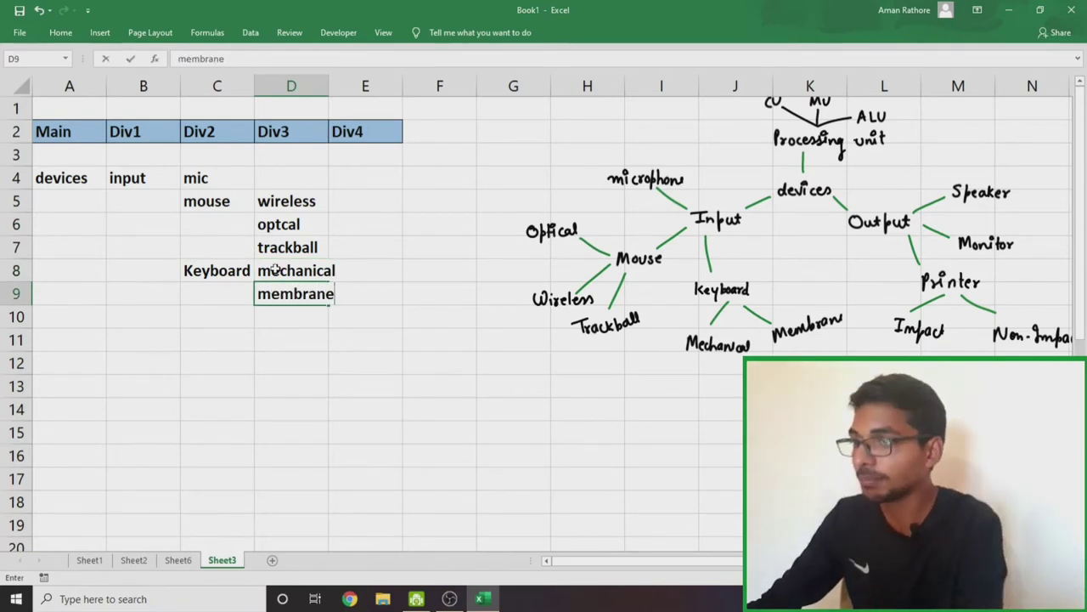
{"action": "left_click", "coordinate": [228, 319]}
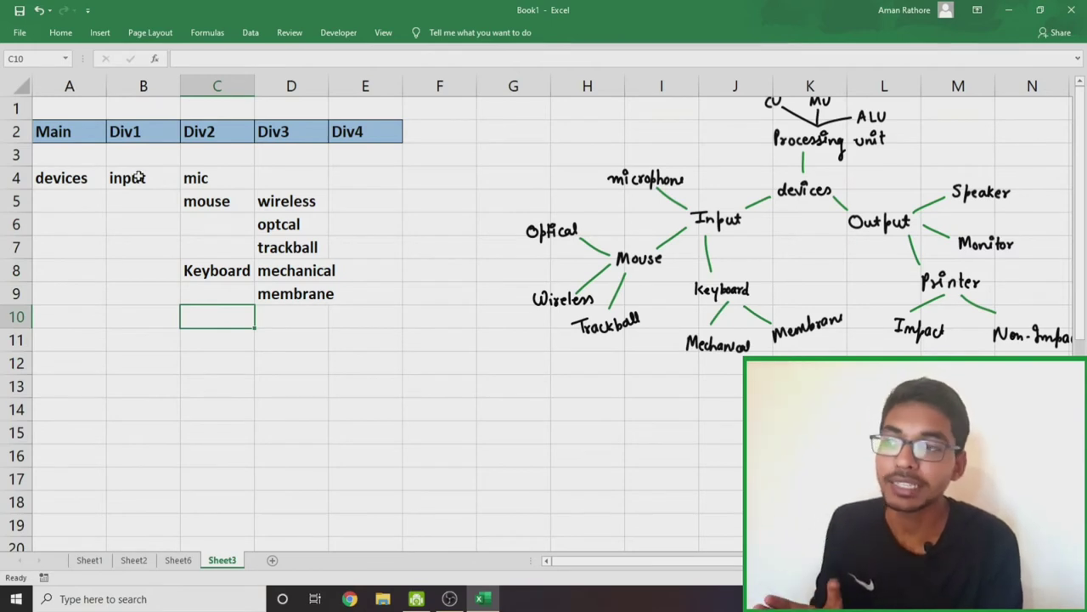
Enter 'processing unit' in B10 with cu, mu and alu in C10:C12
{"action": "left_click", "coordinate": [128, 315]}
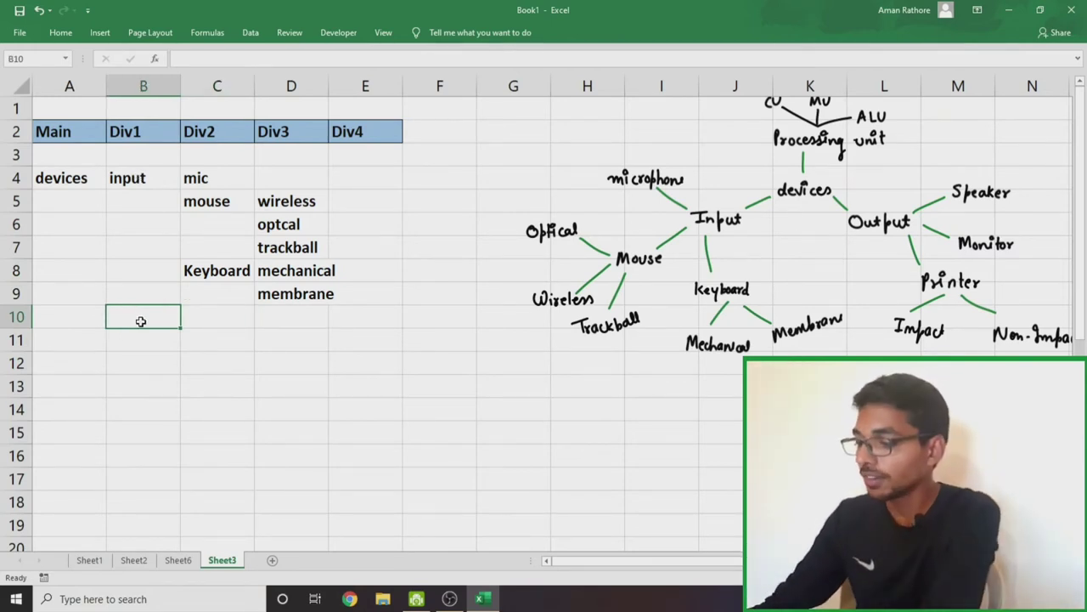
{"action": "type", "text": "proces"}
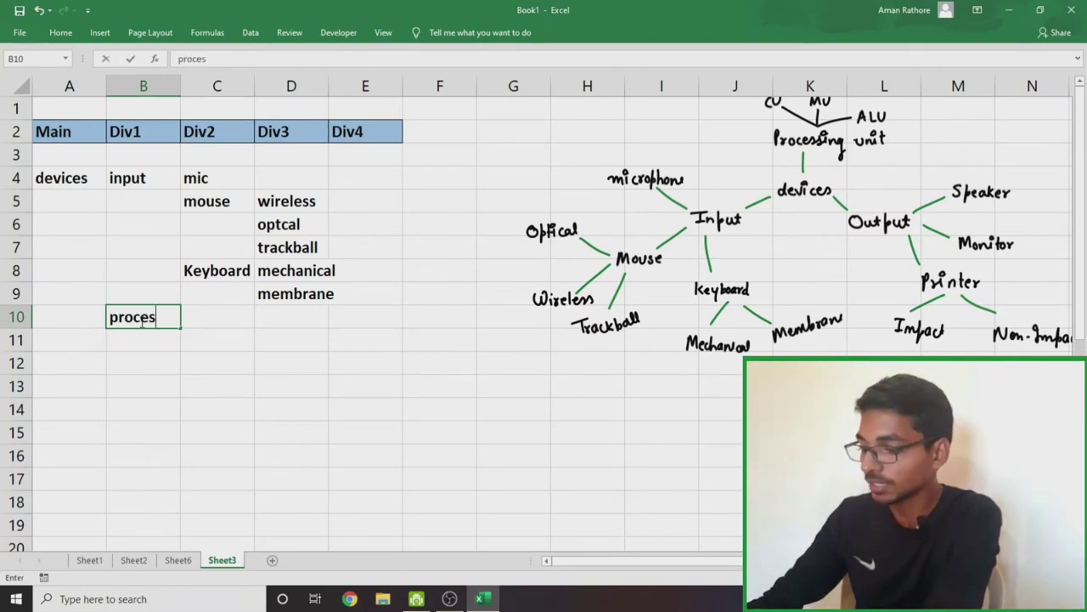
{"action": "type", "text": "sing uni"}
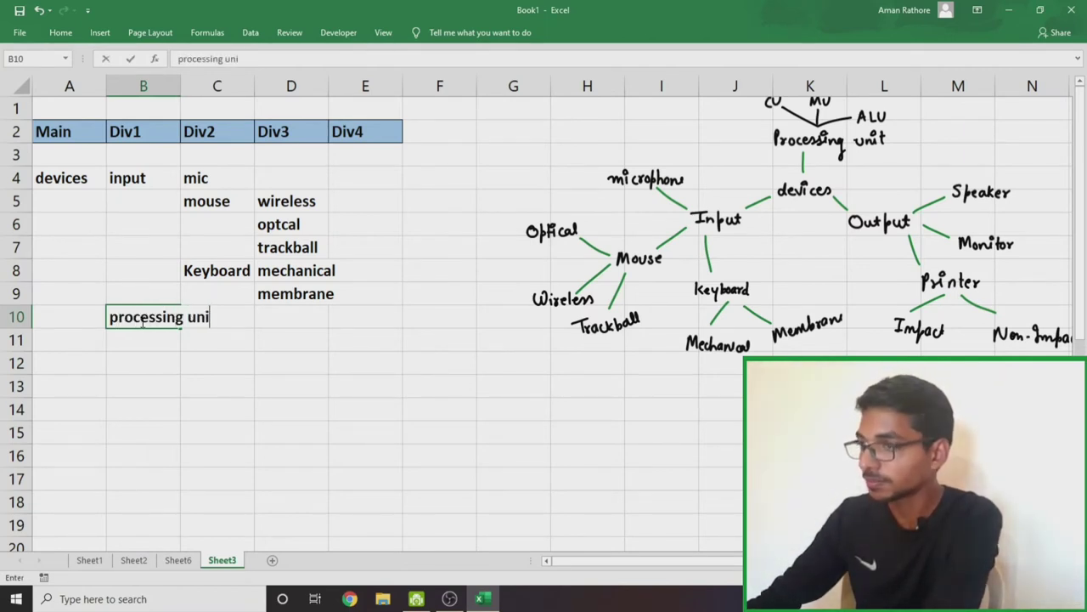
{"action": "type", "text": "t"}
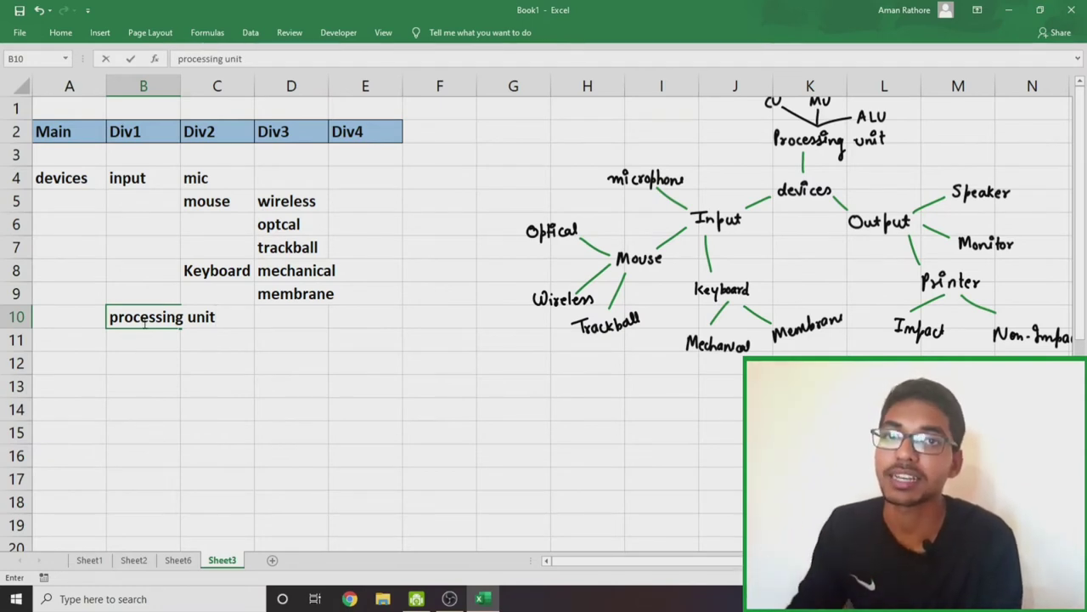
{"action": "left_click", "coordinate": [201, 353]}
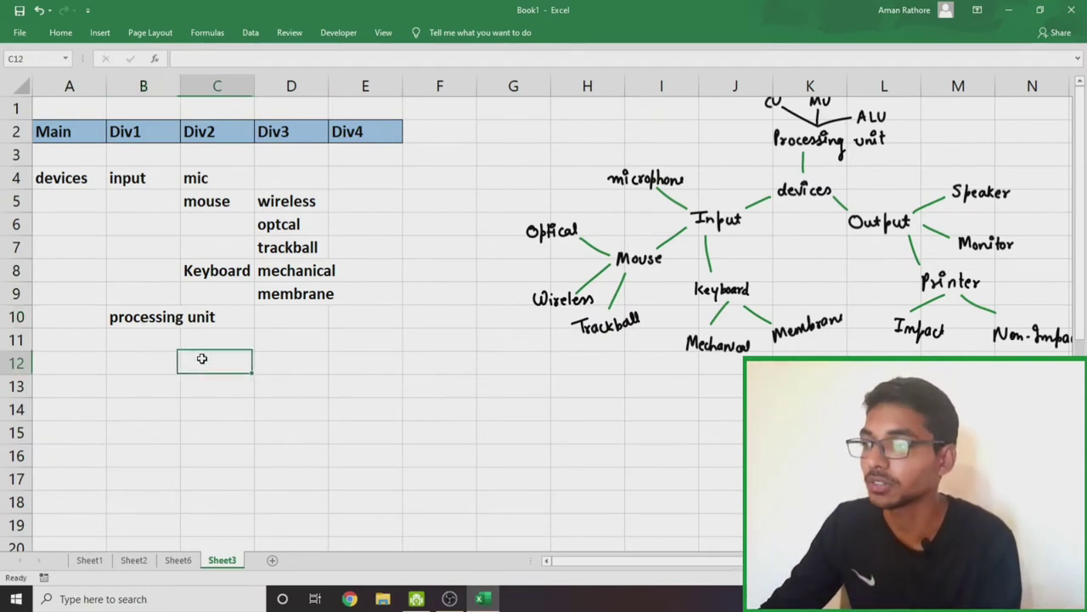
{"action": "left_click", "coordinate": [229, 318]}
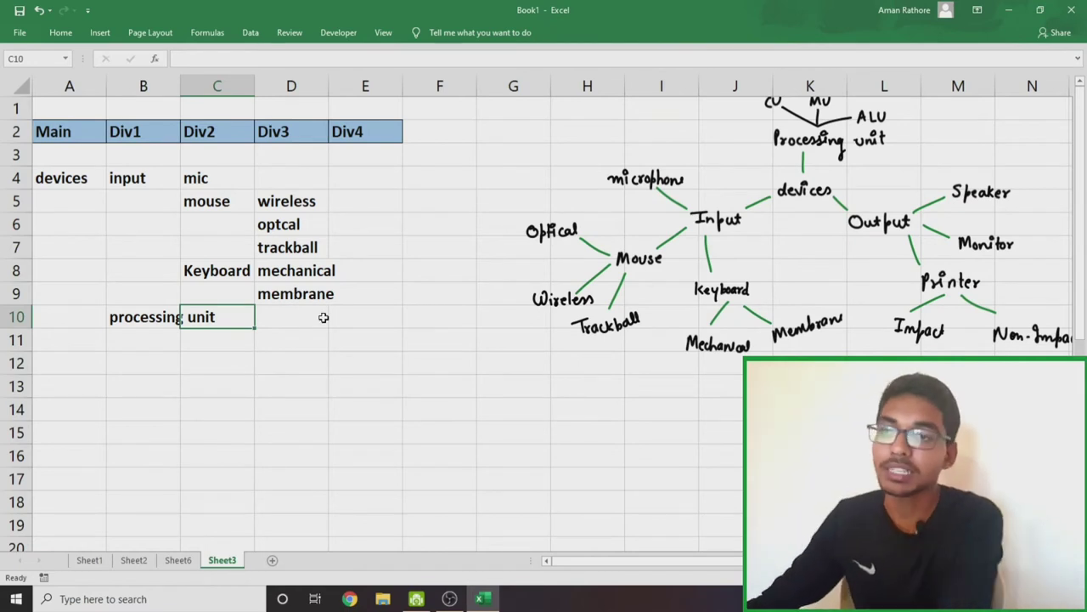
{"action": "type", "text": "cu"}
{"action": "key", "text": "Return"}
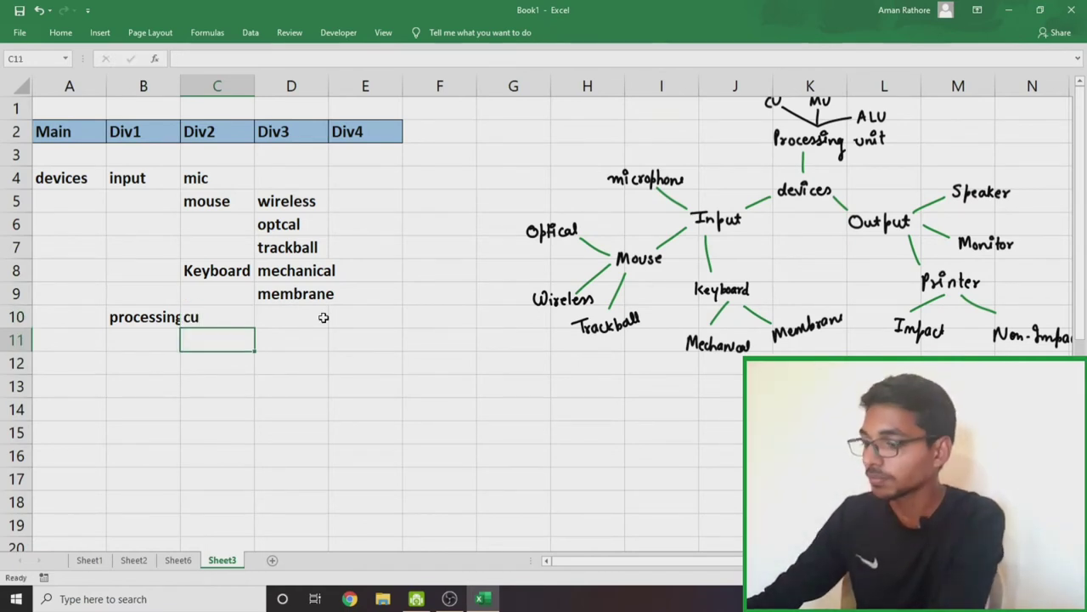
{"action": "type", "text": "mu"}
{"action": "key", "text": "Return"}
{"action": "type", "text": "al"}
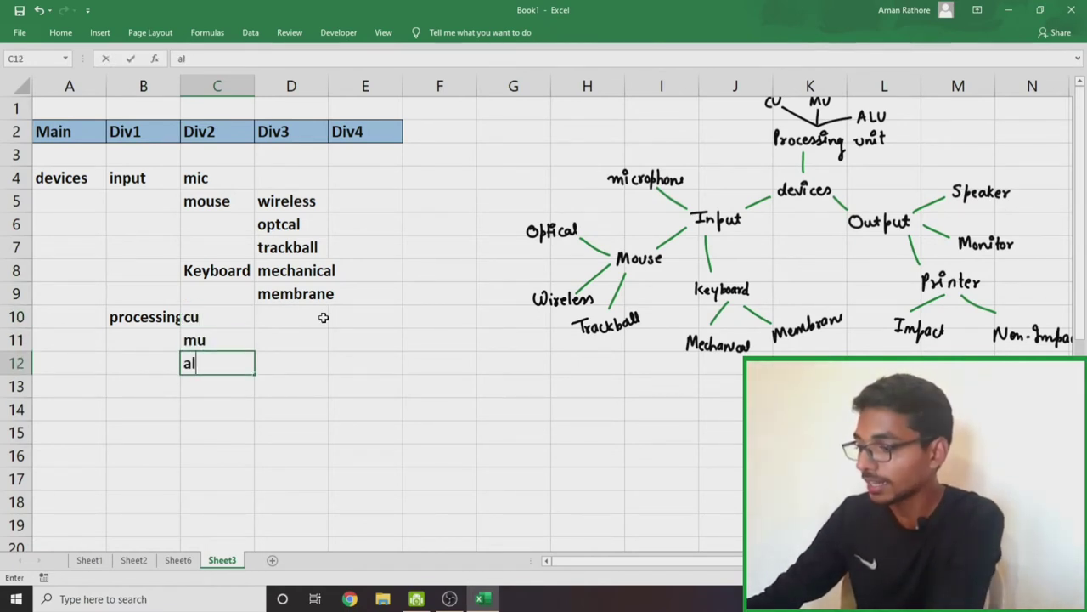
{"action": "type", "text": "u"}
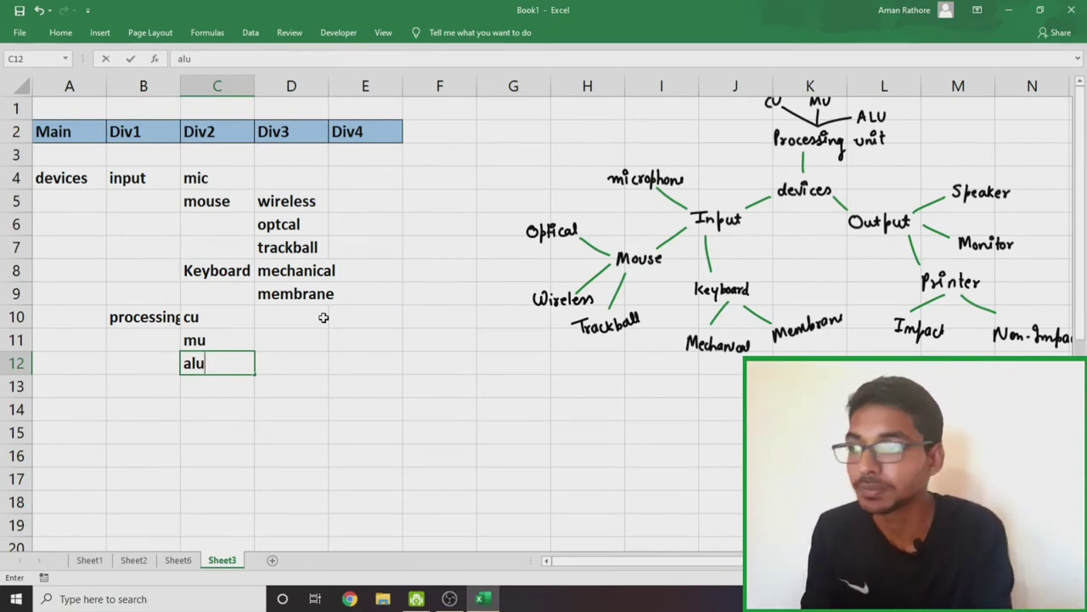
{"action": "left_click", "coordinate": [140, 388]}
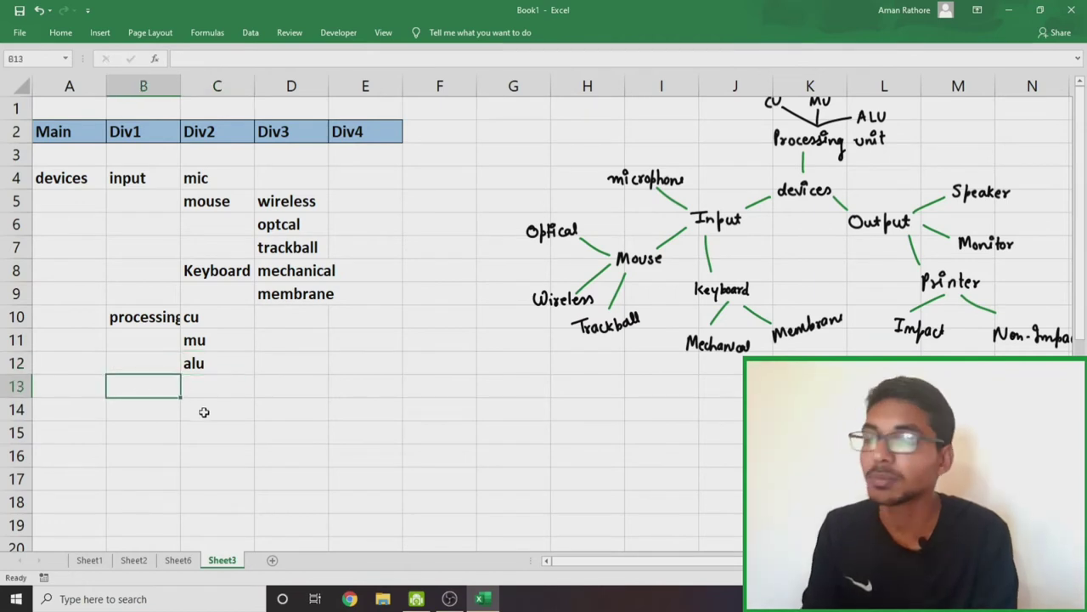
Enter output in B13, speaker in C13 and monitor in C14
{"action": "type", "text": "out"}
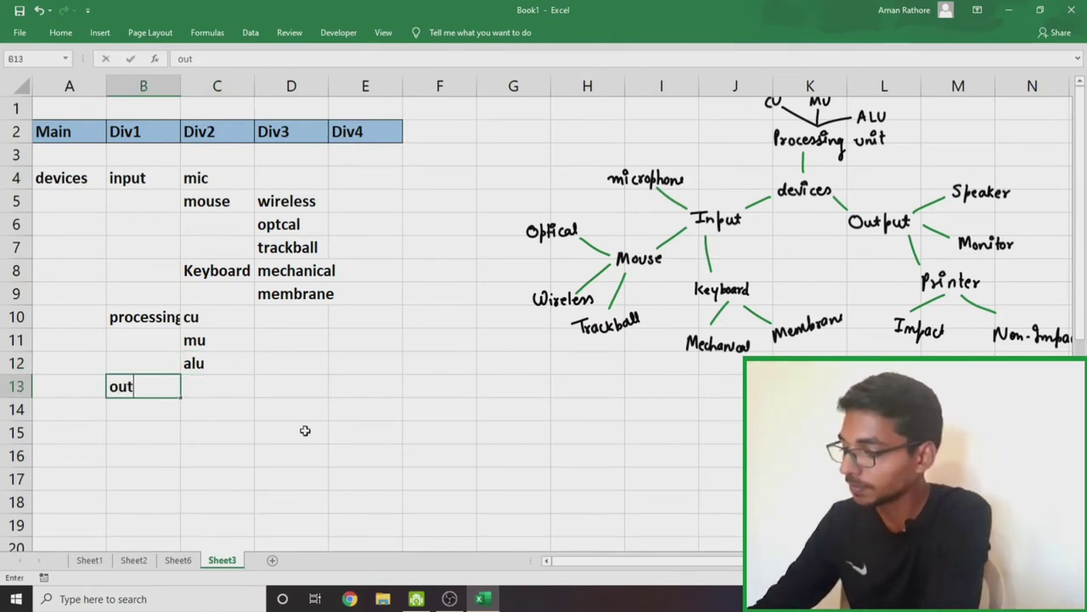
{"action": "type", "text": "put"}
{"action": "key", "text": "Tab"}
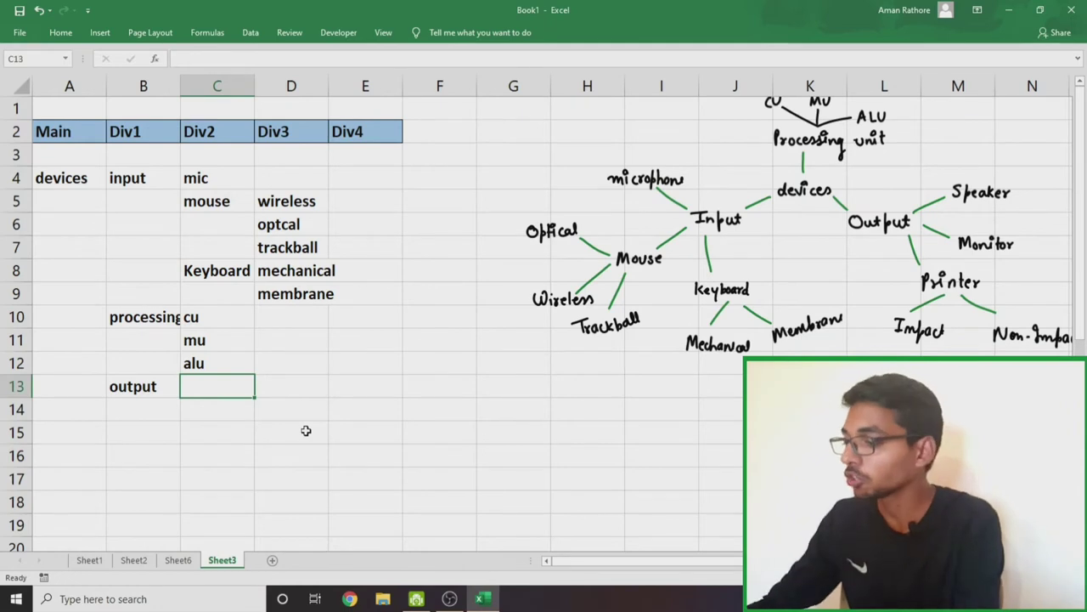
{"action": "type", "text": "speaker"}
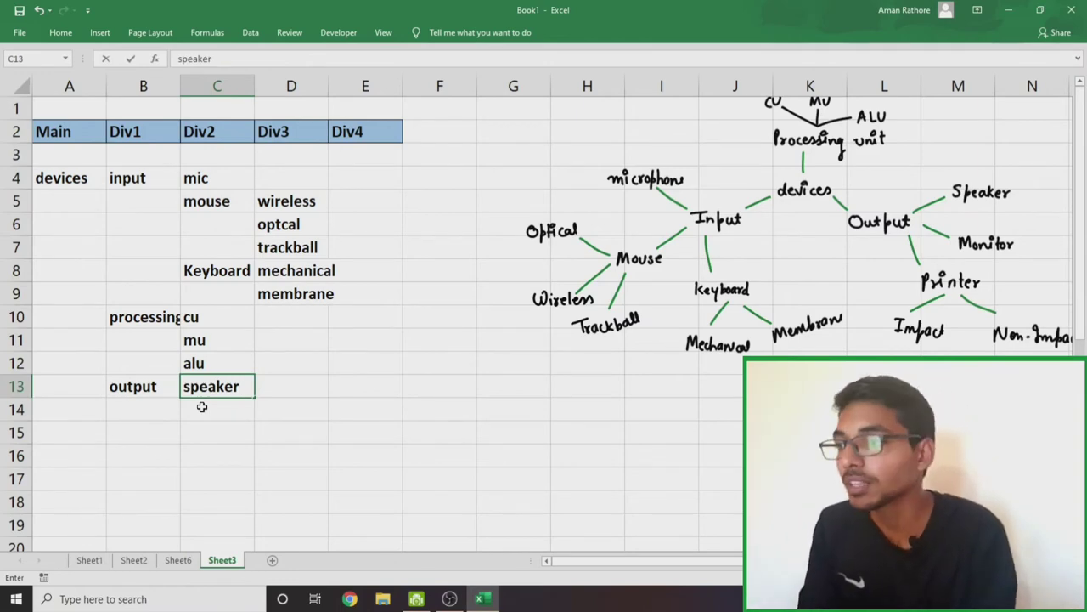
{"action": "left_click", "coordinate": [202, 407]}
{"action": "type", "text": "m"}
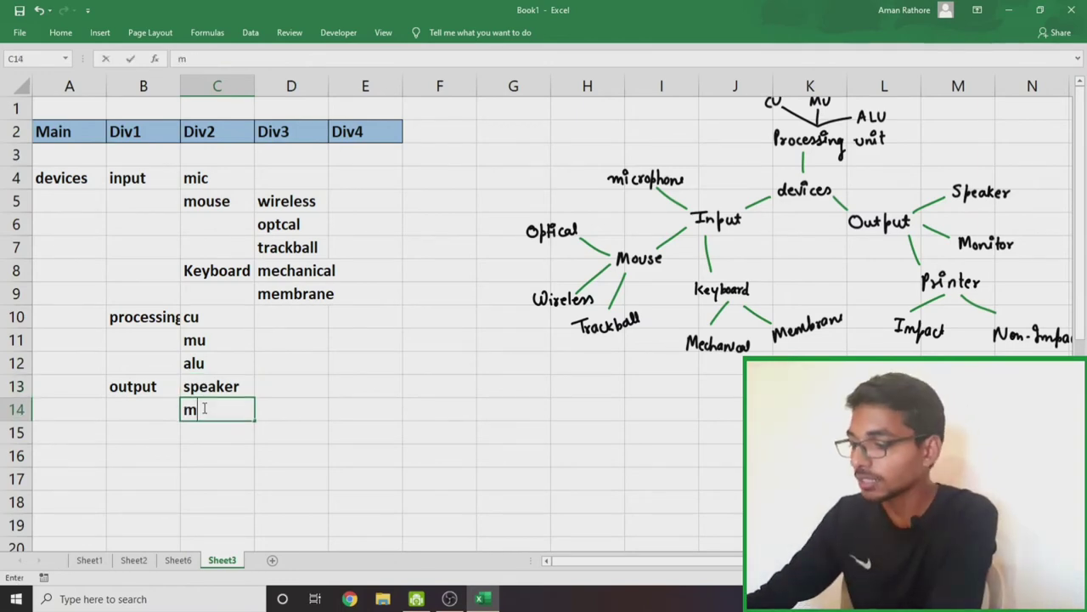
{"action": "type", "text": "onit"}
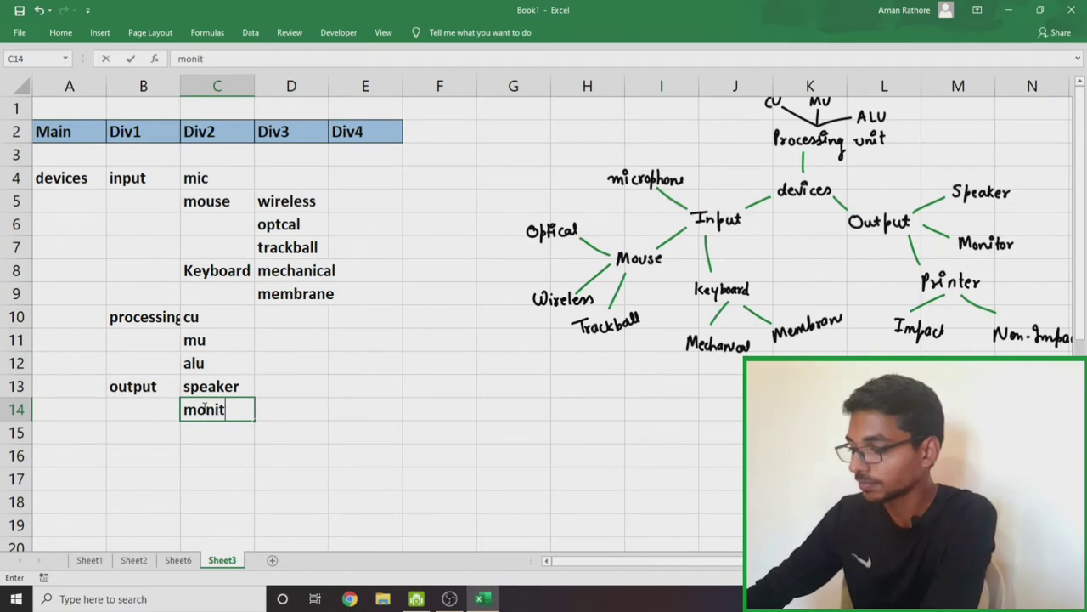
{"action": "type", "text": "or"}
{"action": "key", "text": "Tab"}
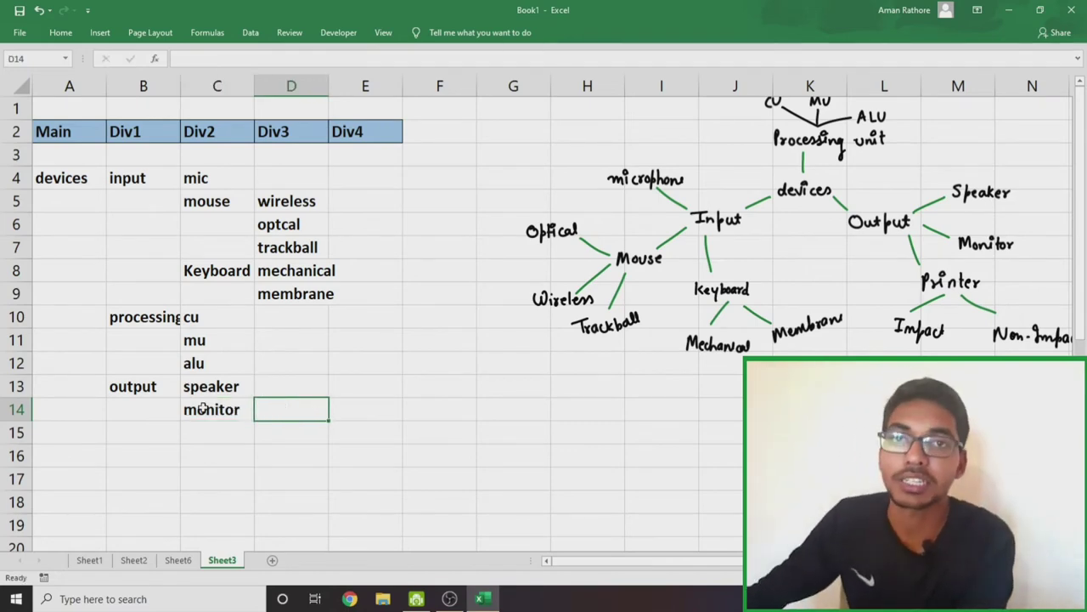
List led, lcd, oled and crt under monitor in D14:D17
{"action": "type", "text": "le"}
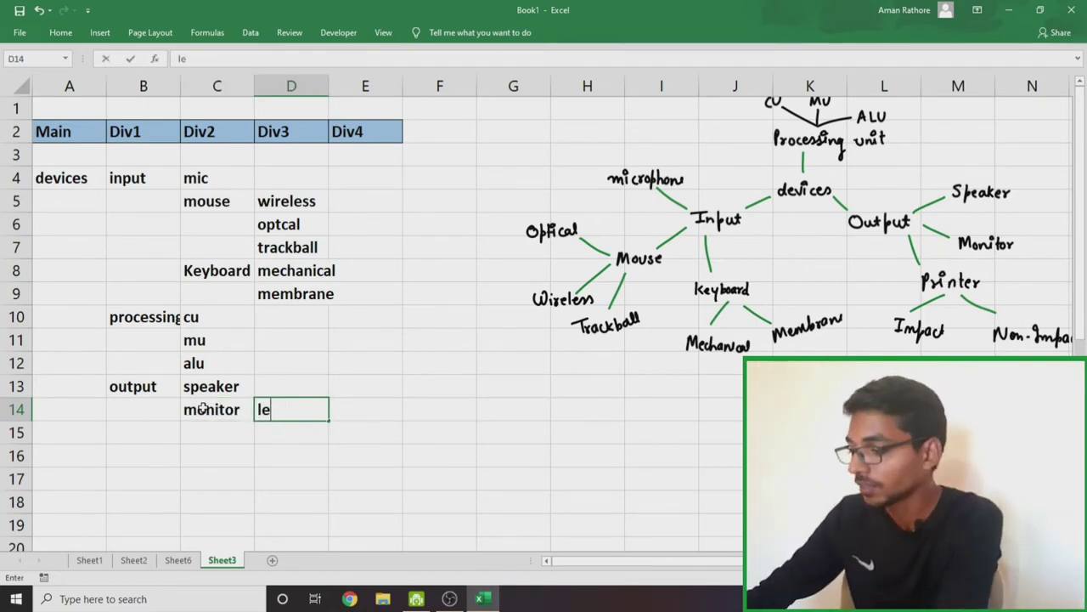
{"action": "type", "text": "d"}
{"action": "key", "text": "Return"}
{"action": "type", "text": "lc"}
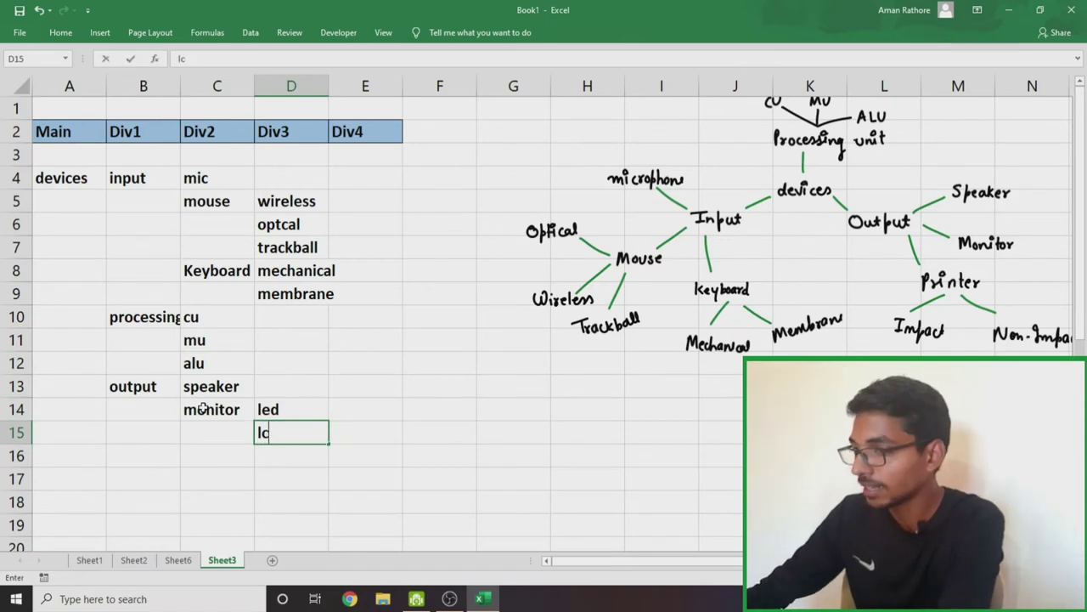
{"action": "type", "text": "d"}
{"action": "key", "text": "Return"}
{"action": "type", "text": "ol"}
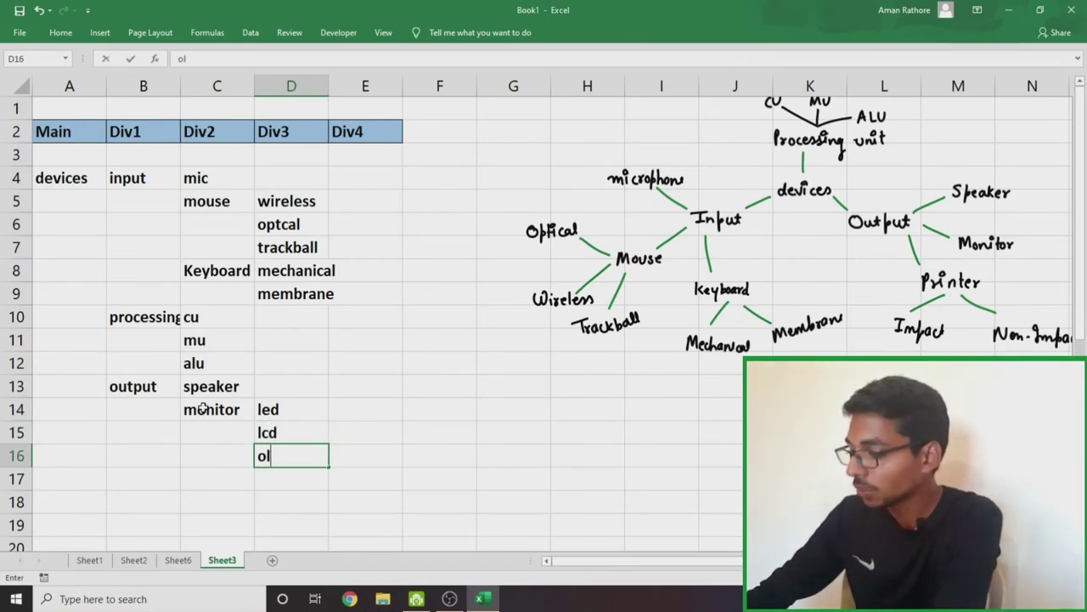
{"action": "key", "text": "Return"}
{"action": "type", "text": "t"}
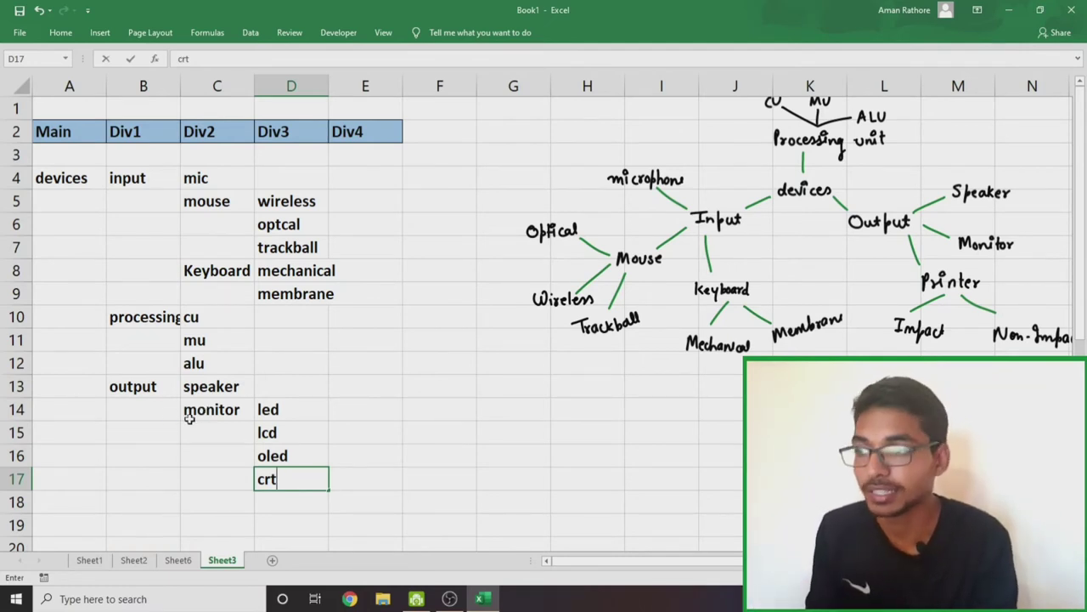
{"action": "left_click", "coordinate": [227, 499]}
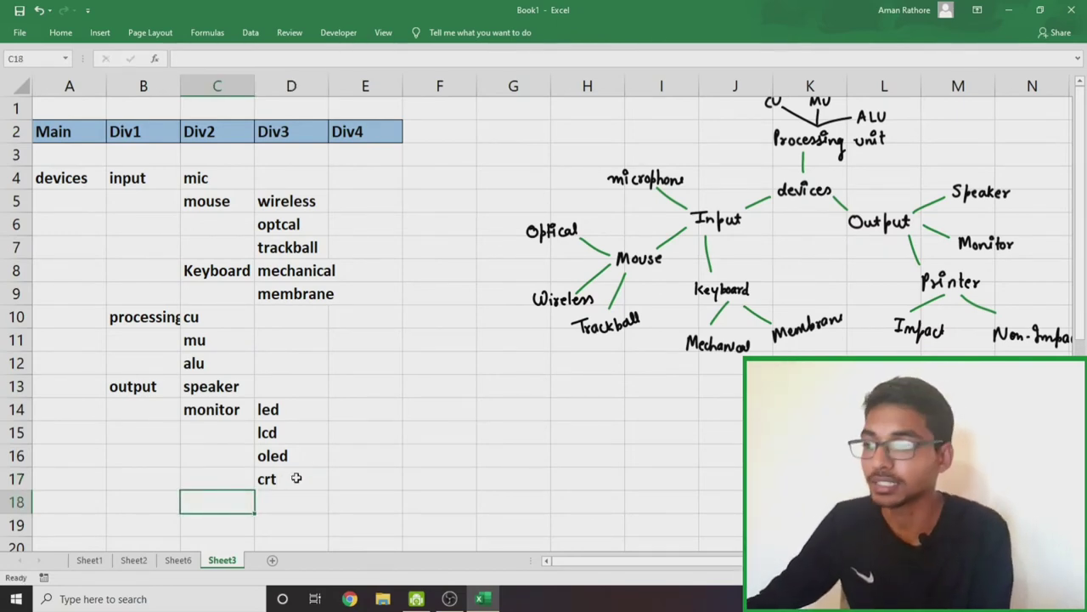
Add Priner in C18 with impact and n impact in D18:D19
{"action": "type", "text": "Priner"}
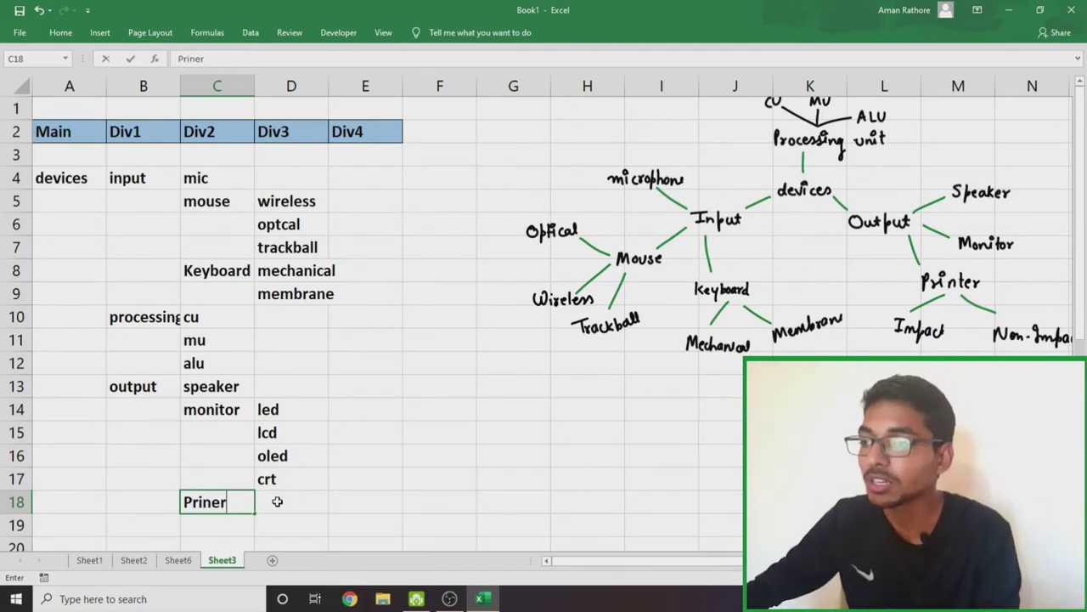
{"action": "left_click", "coordinate": [277, 501]}
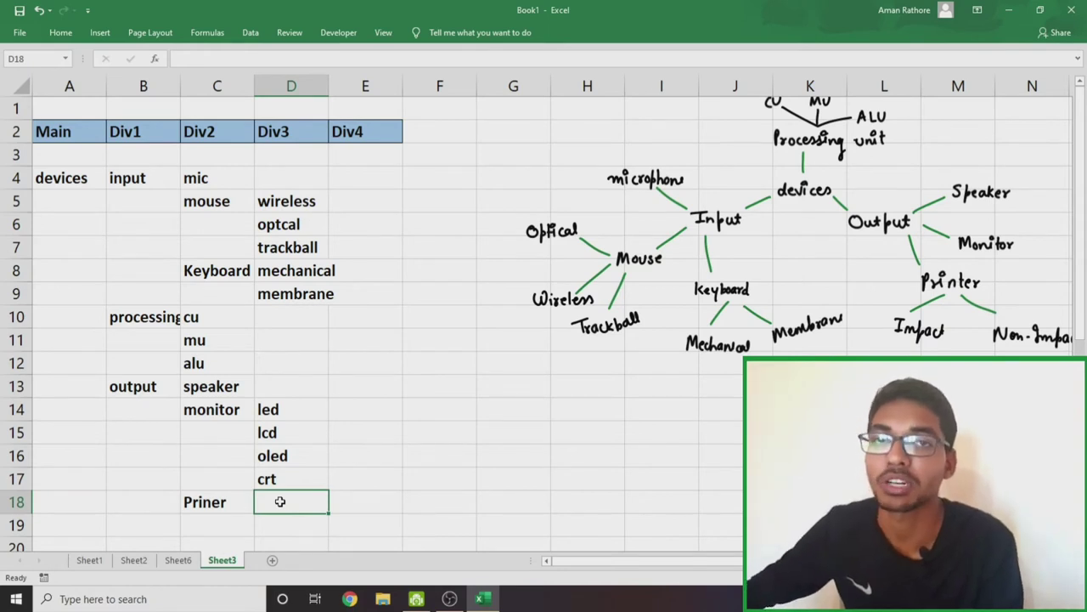
{"action": "type", "text": "i"}
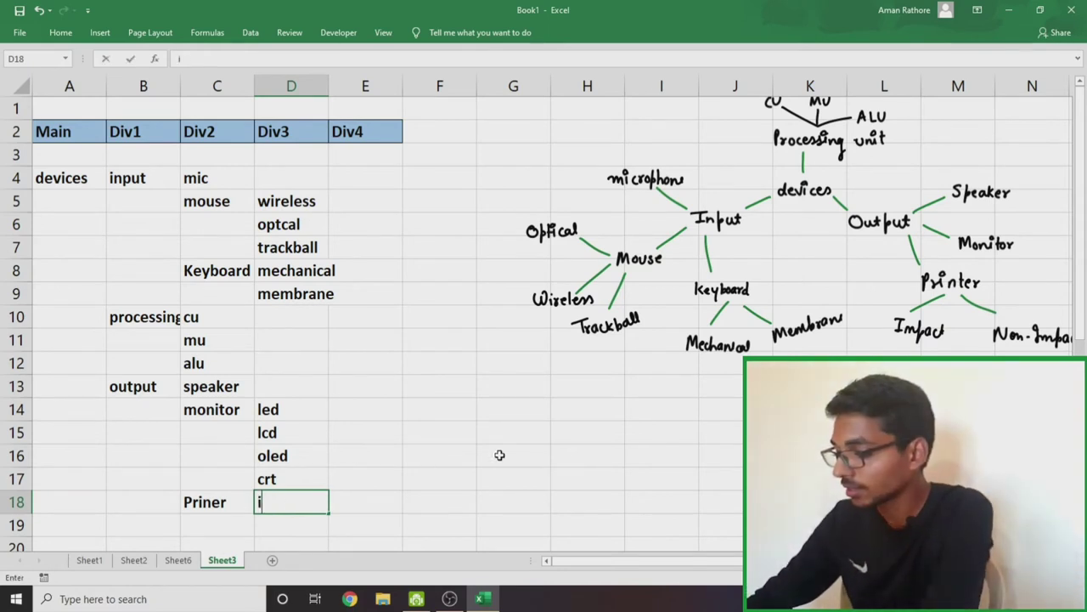
{"action": "type", "text": "mpact"}
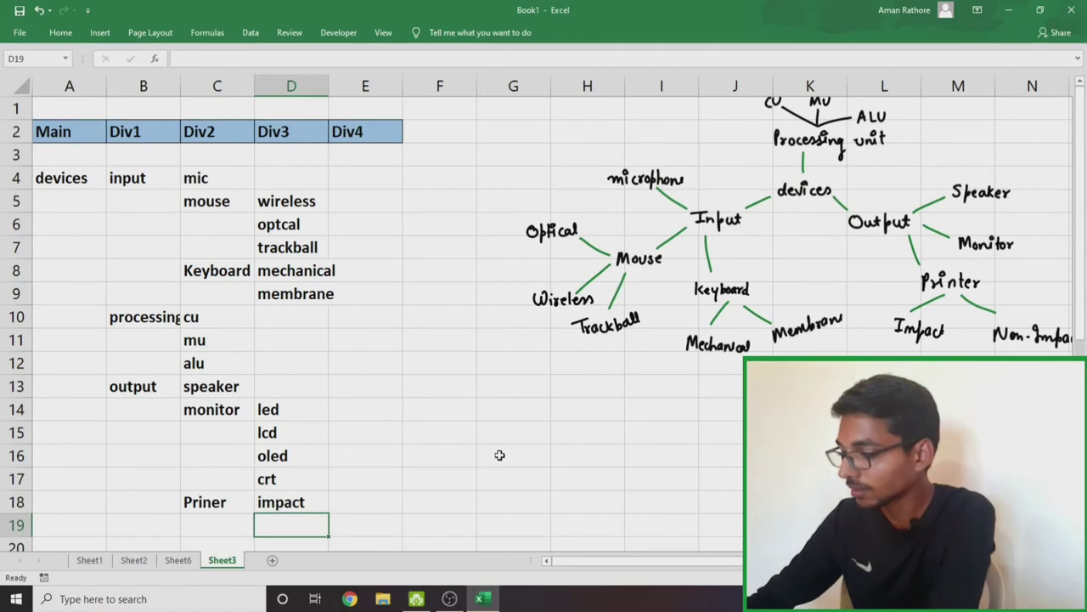
{"action": "type", "text": "n im"}
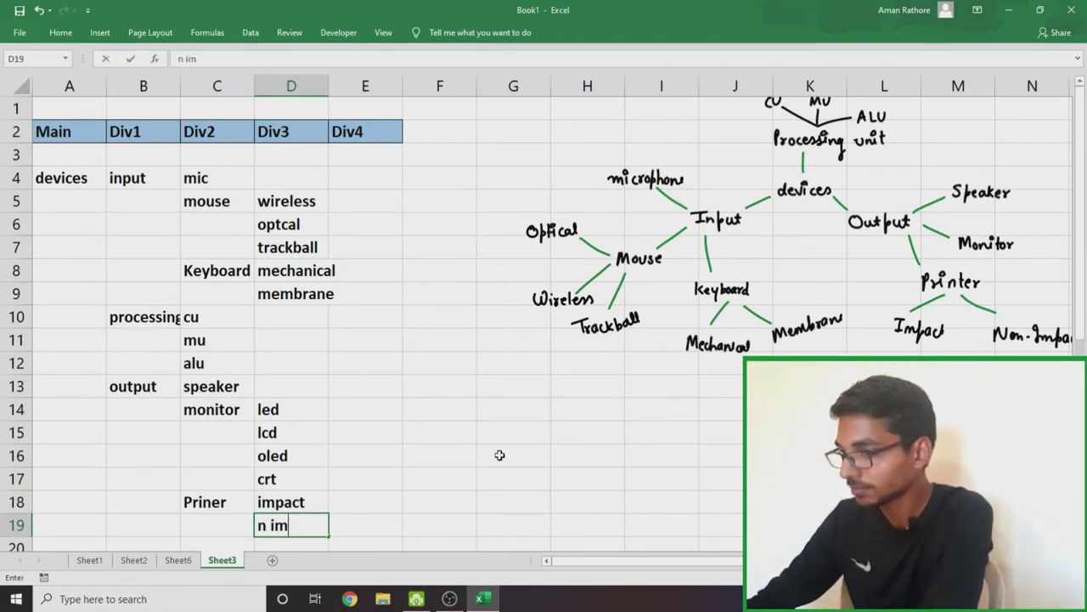
{"action": "type", "text": "pact"}
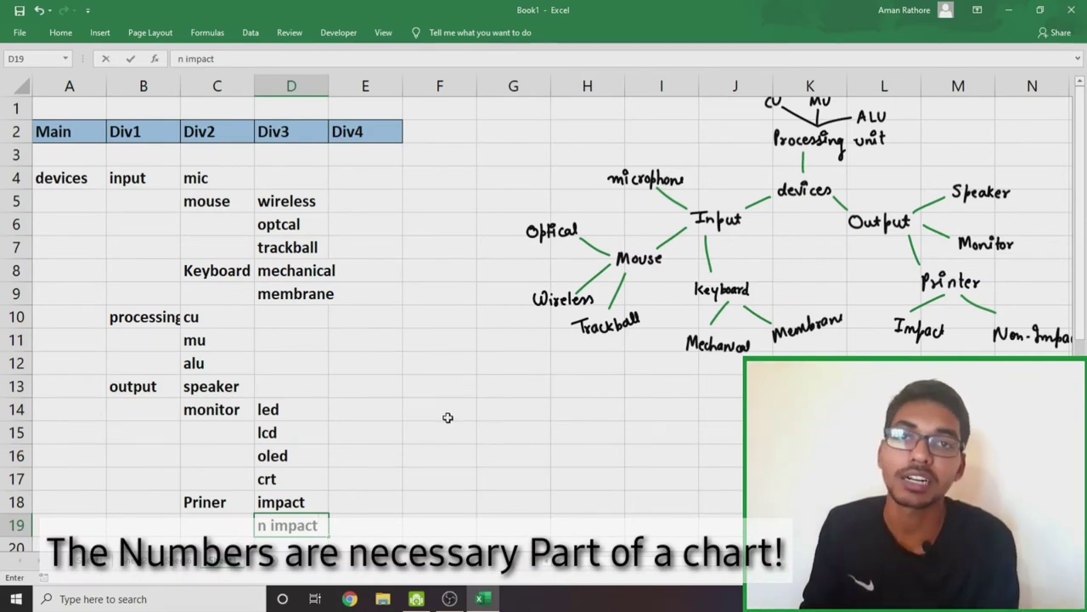
Enter 1 in E4 and fill it down through E19
{"action": "left_click", "coordinate": [369, 154]}
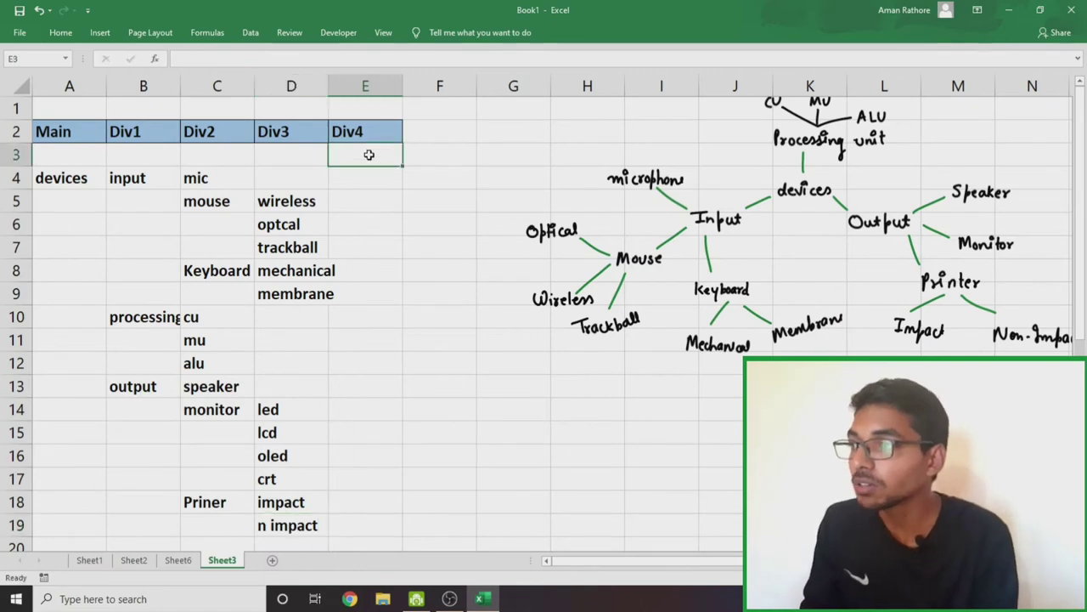
{"action": "left_click", "coordinate": [378, 177]}
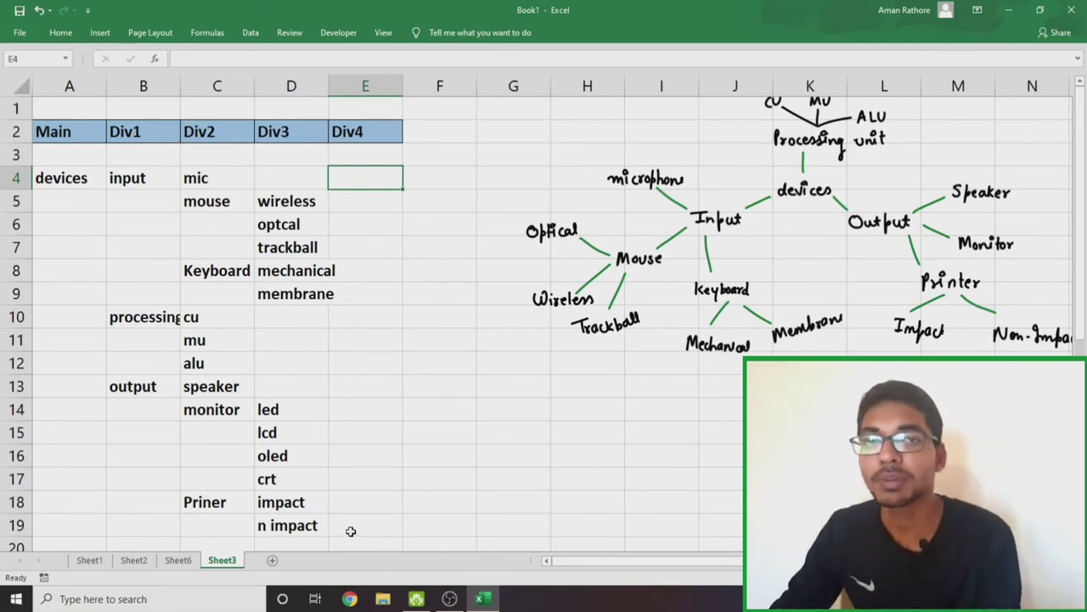
{"action": "type", "text": "1"}
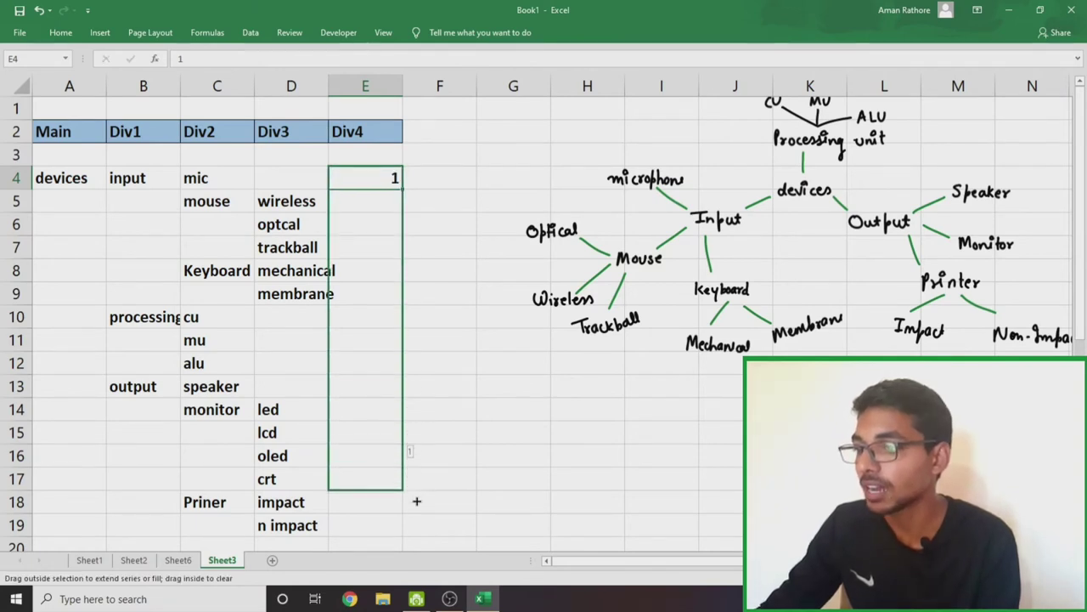
{"action": "left_click_drag", "start_coordinate": [404, 188], "coordinate": [413, 528]}
{"action": "left_click", "coordinate": [431, 464]}
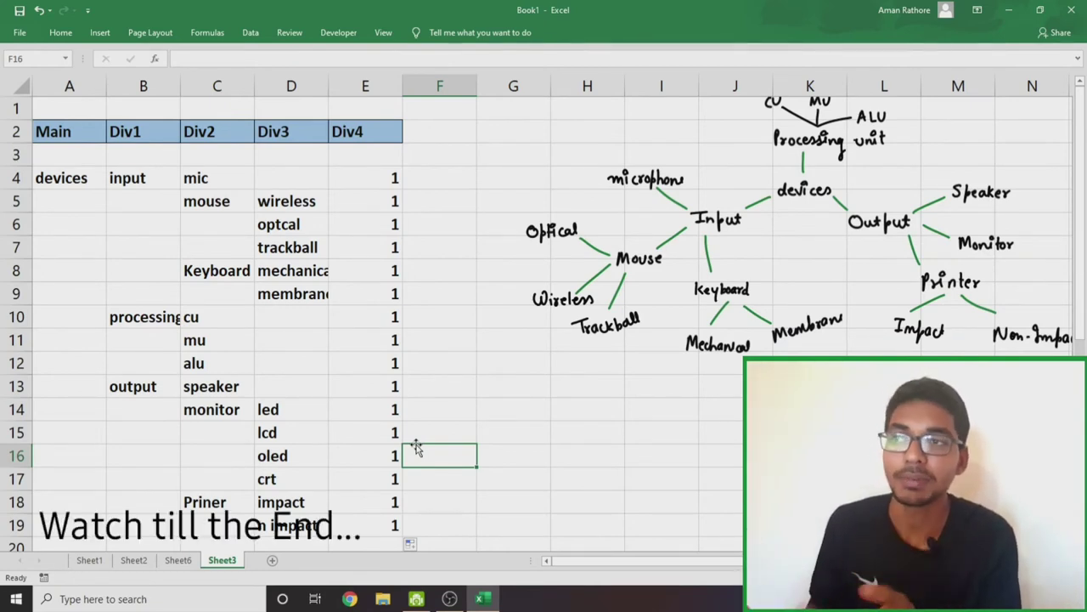
{"action": "left_click", "coordinate": [298, 261]}
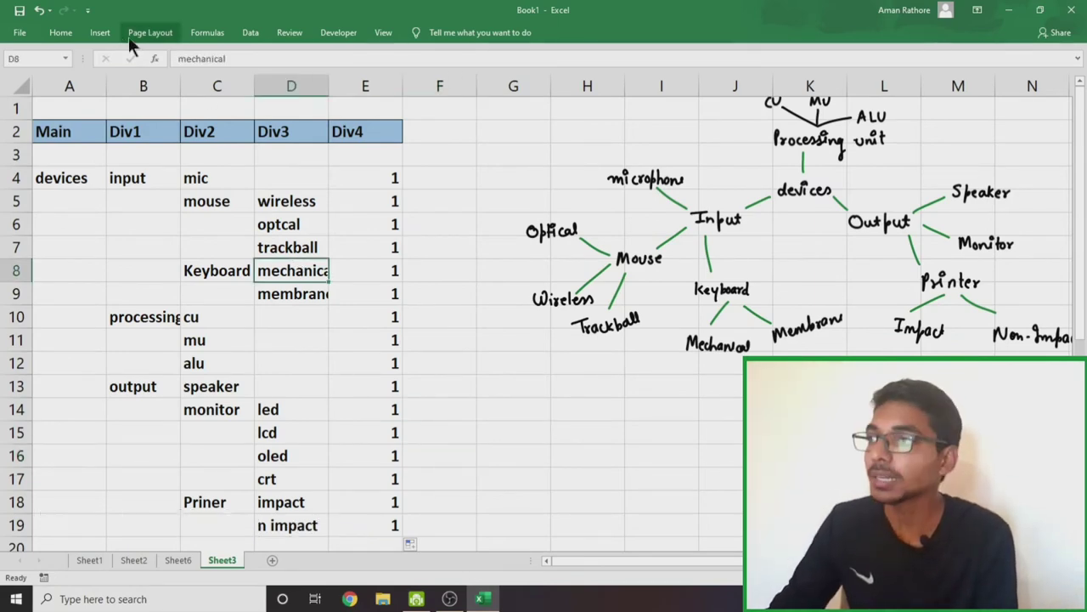
Insert a Sunburst chart from the All Charts list in Recommended Charts
{"action": "left_click", "coordinate": [102, 34]}
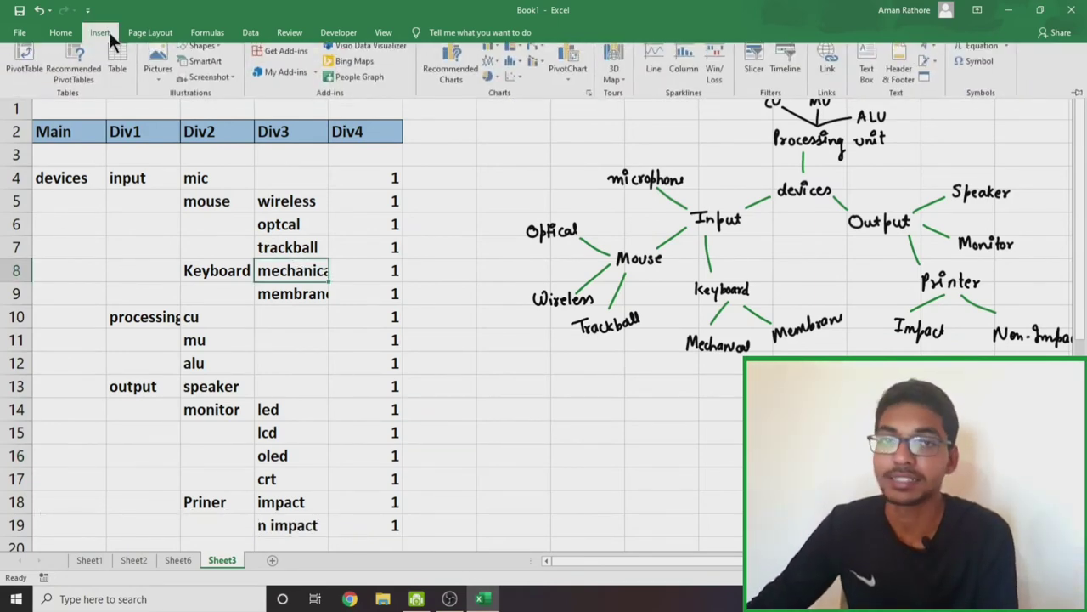
{"action": "left_click", "coordinate": [456, 75]}
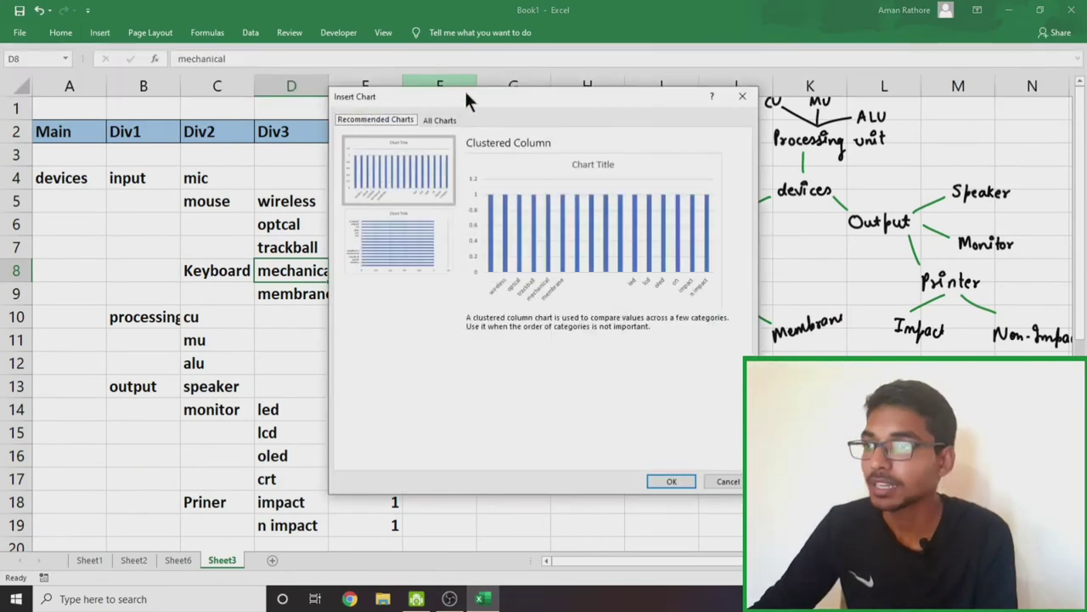
{"action": "left_click_drag", "start_coordinate": [466, 99], "coordinate": [404, 66]}
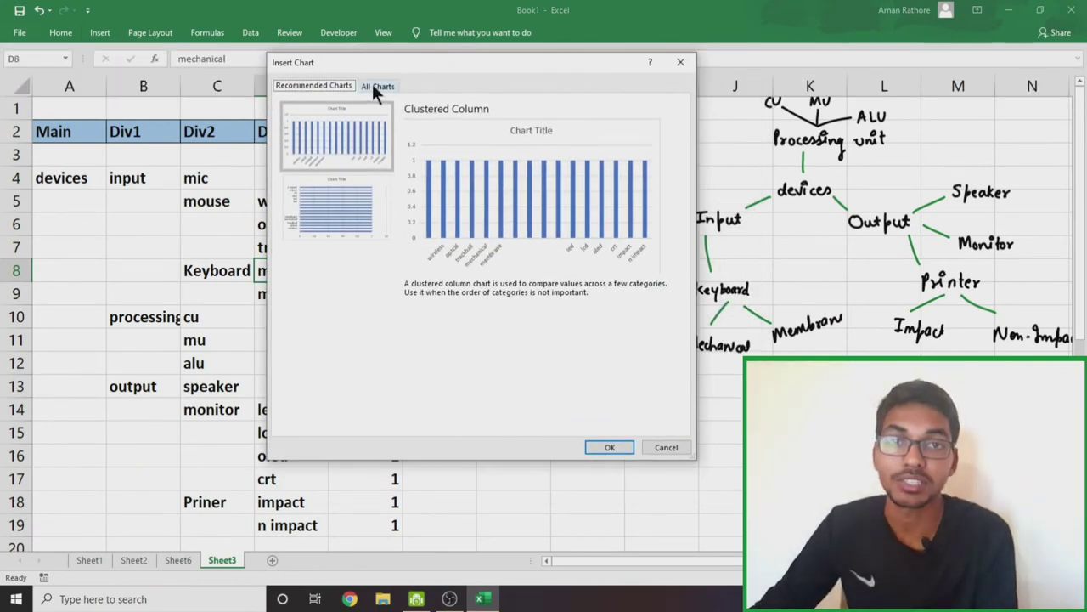
{"action": "left_click", "coordinate": [374, 85]}
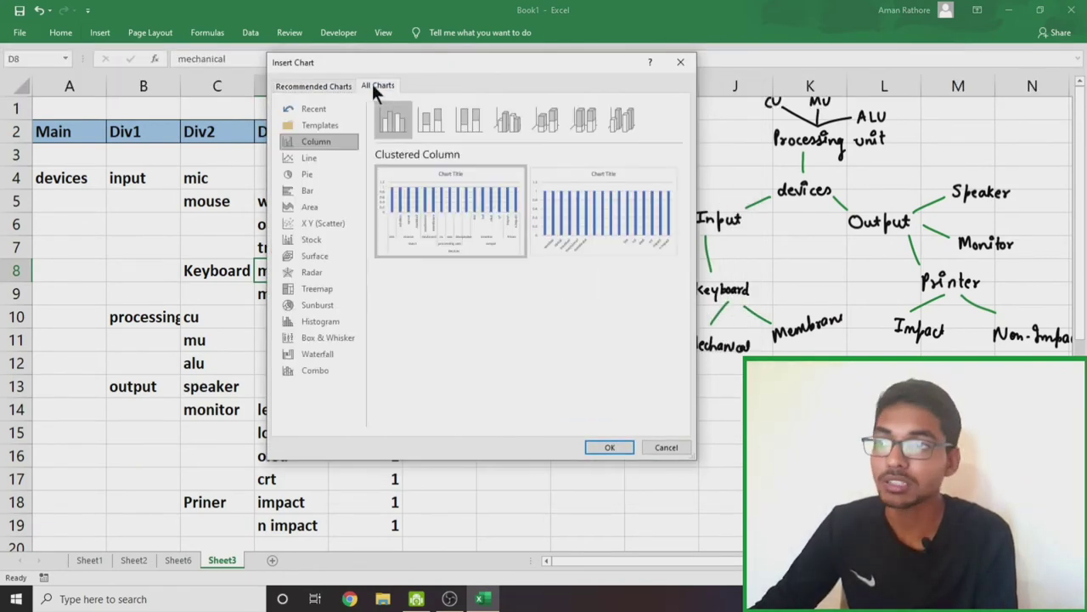
{"action": "left_click", "coordinate": [304, 303]}
{"action": "mouse_move", "coordinate": [451, 213]}
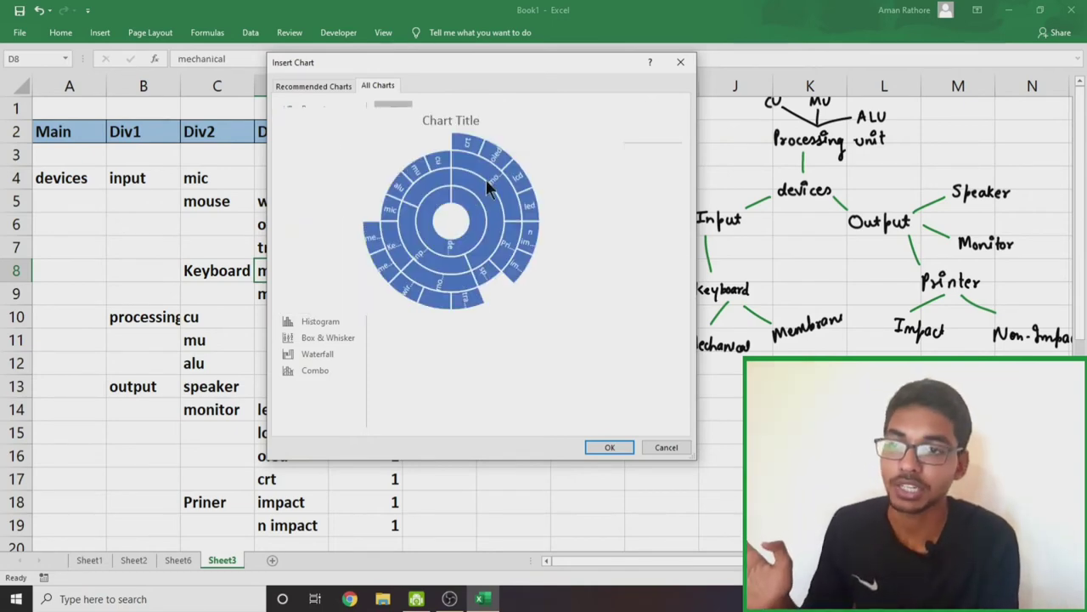
{"action": "left_click", "coordinate": [618, 447]}
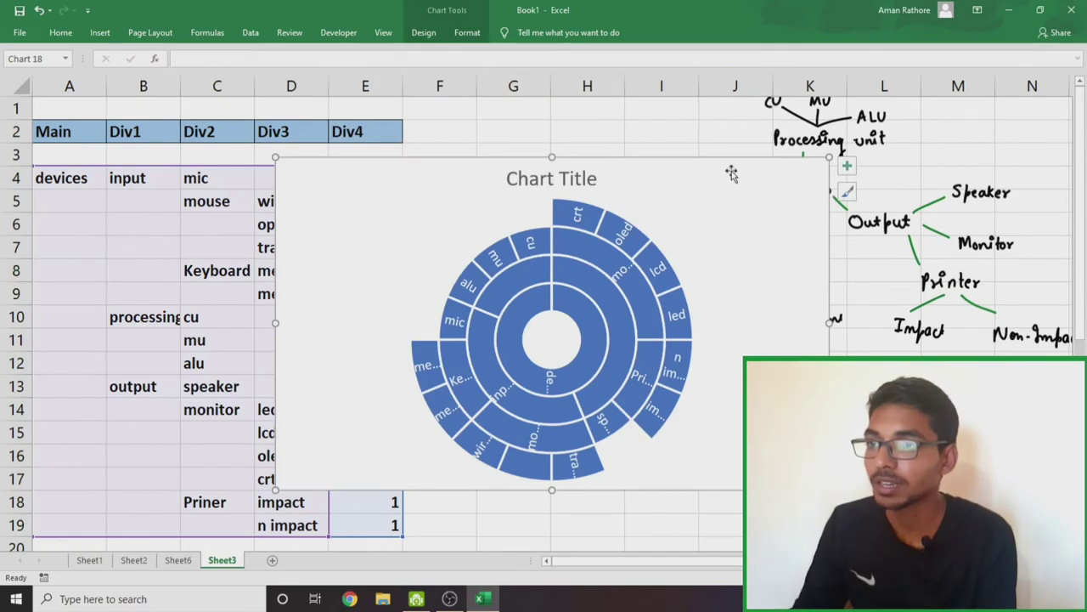
Delete the hand-drawn device diagram and the sunburst's chart title
{"action": "left_click", "coordinate": [809, 146]}
{"action": "key", "text": "Delete"}
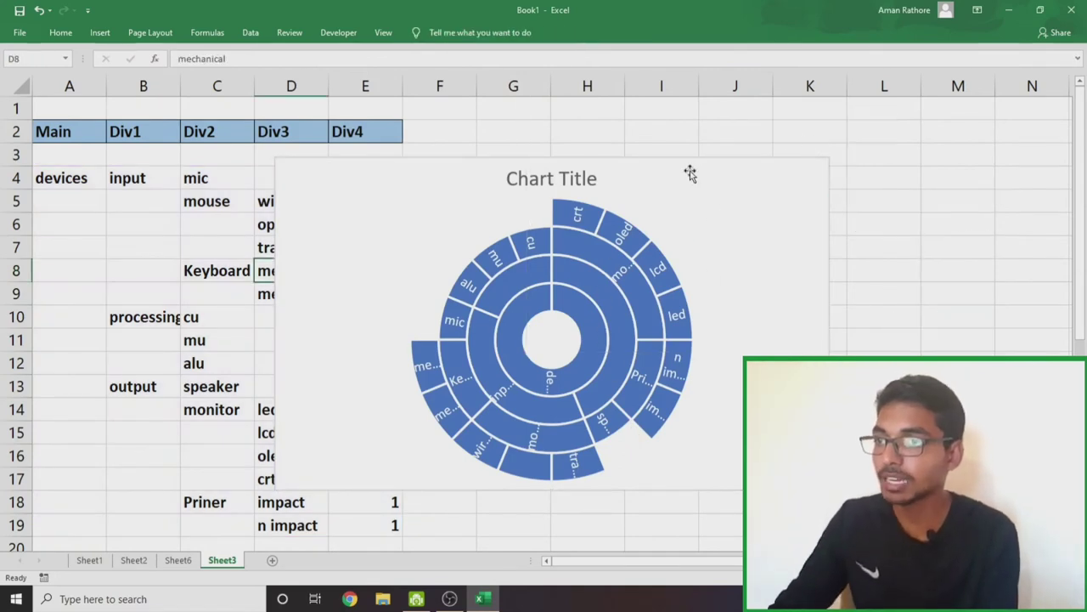
{"action": "left_click_drag", "start_coordinate": [651, 158], "coordinate": [564, 150]}
{"action": "left_click", "coordinate": [512, 146]}
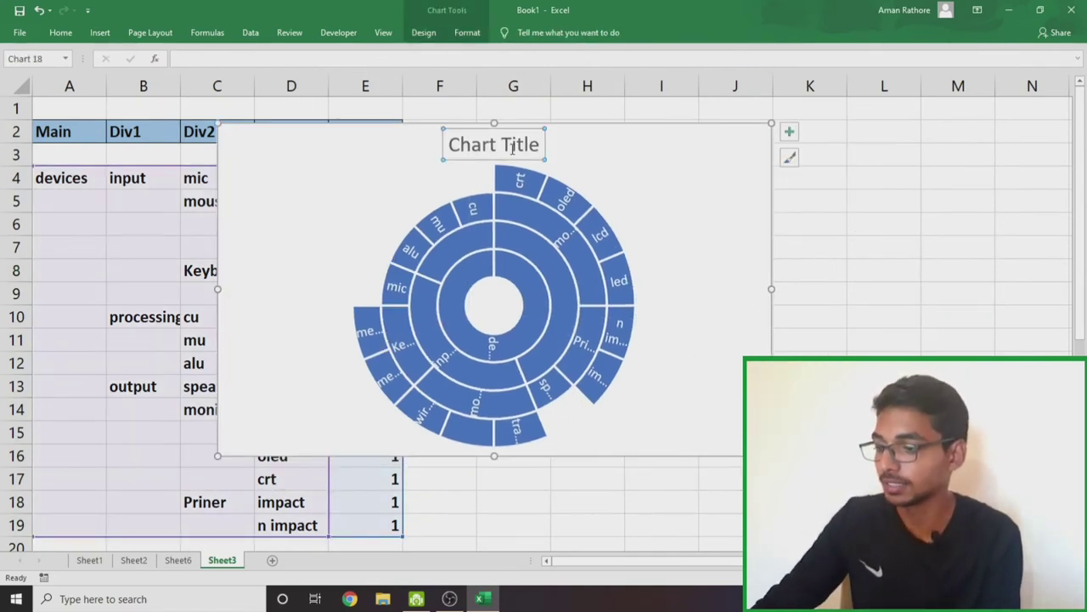
{"action": "key", "text": "Delete"}
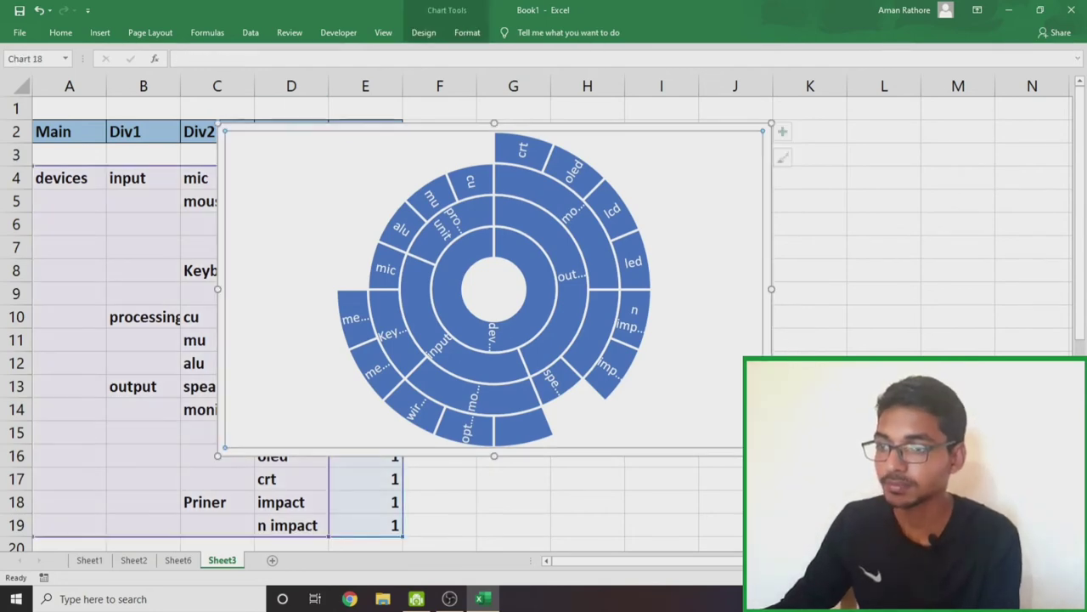
Enlarge the chart and move it over to column A
{"action": "mouse_move", "coordinate": [771, 456]}
{"action": "left_mouse_down"}
{"action": "mouse_move", "coordinate": [845, 501]}
{"action": "mouse_move", "coordinate": [1036, 545]}
{"action": "left_mouse_up"}
{"action": "left_click_drag", "start_coordinate": [216, 327], "coordinate": [11, 334]}
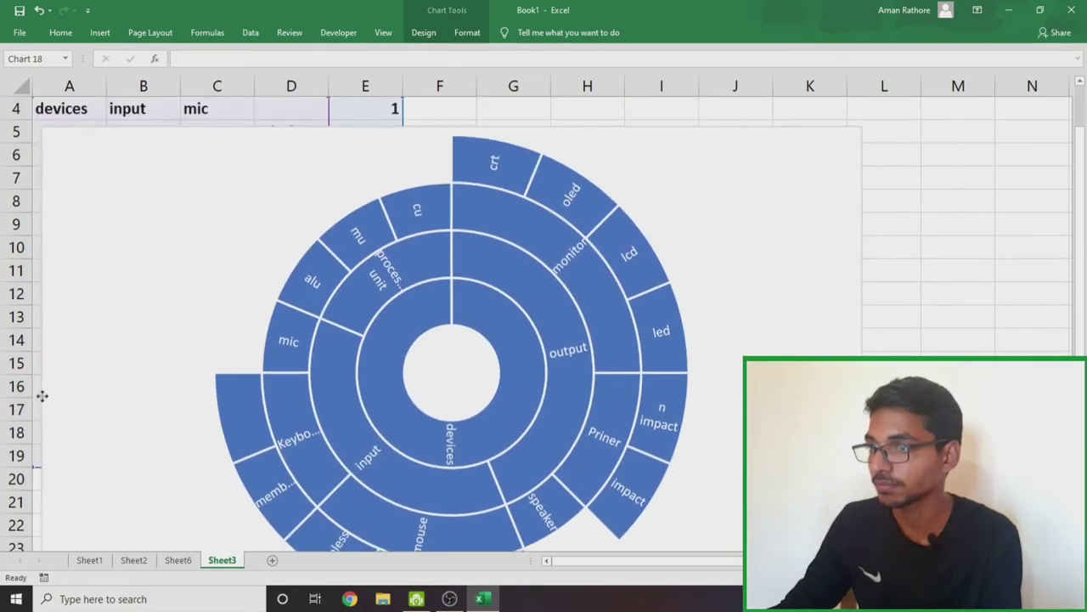
{"action": "left_click_drag", "start_coordinate": [37, 398], "coordinate": [32, 363]}
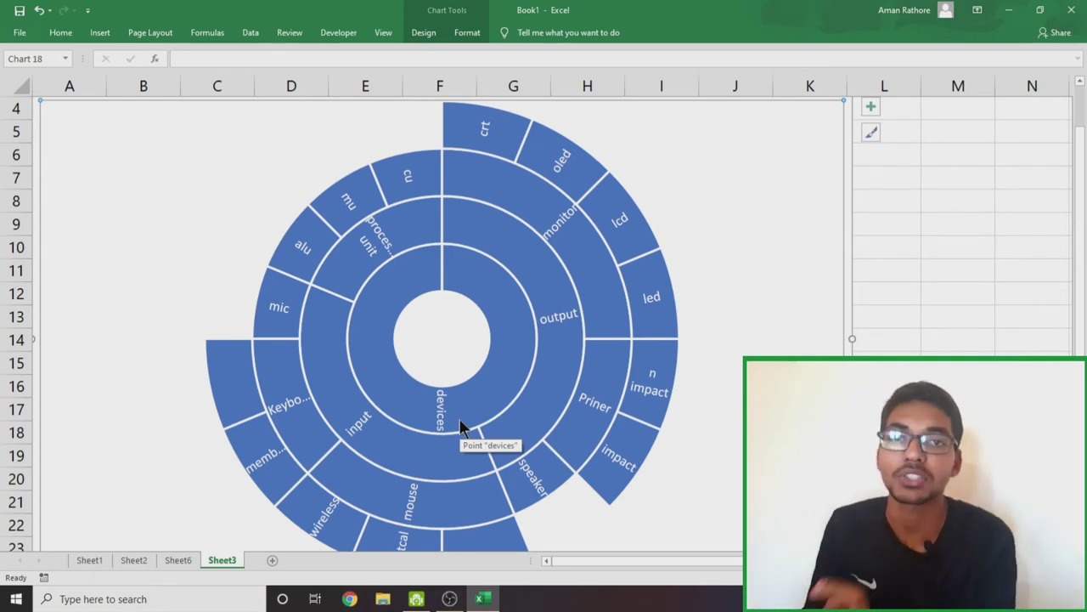
Fill the sunburst's output branch orange
{"action": "left_click", "coordinate": [563, 308]}
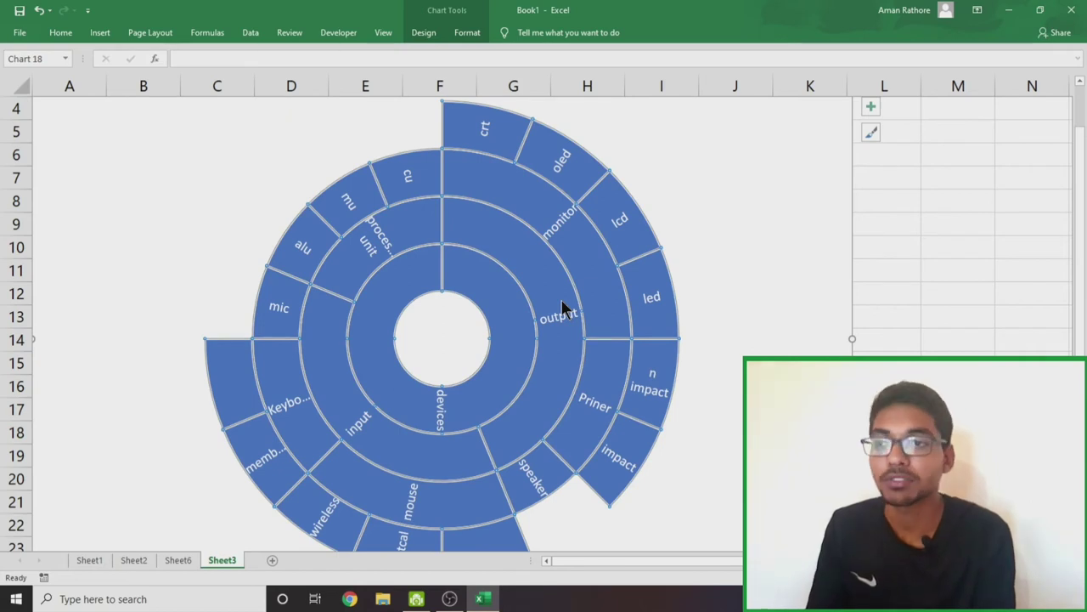
{"action": "key", "text": "Escape"}
{"action": "left_click", "coordinate": [563, 301]}
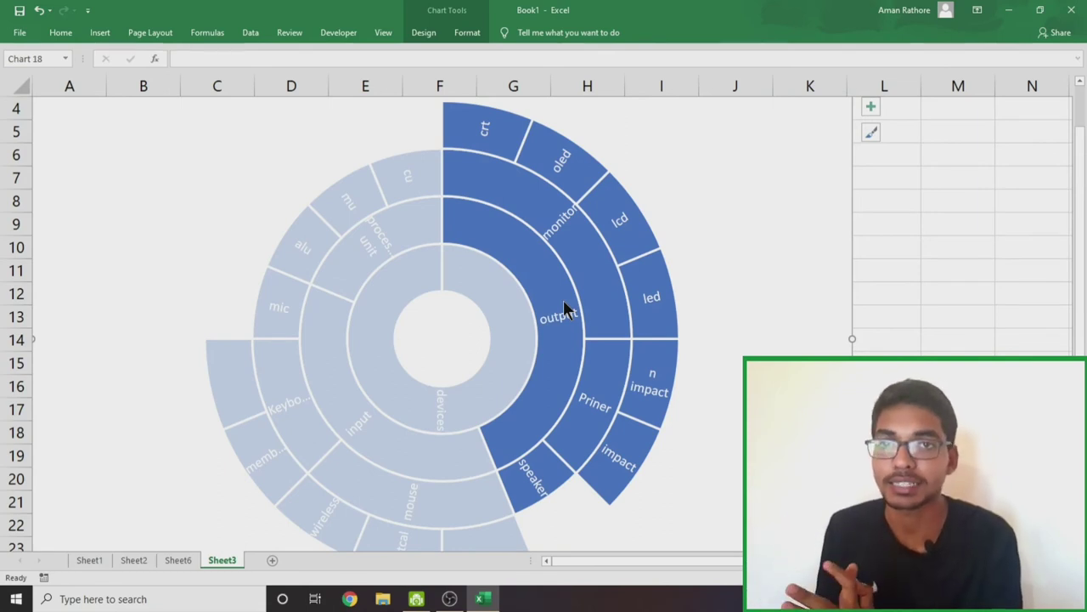
{"action": "right_click", "coordinate": [564, 301]}
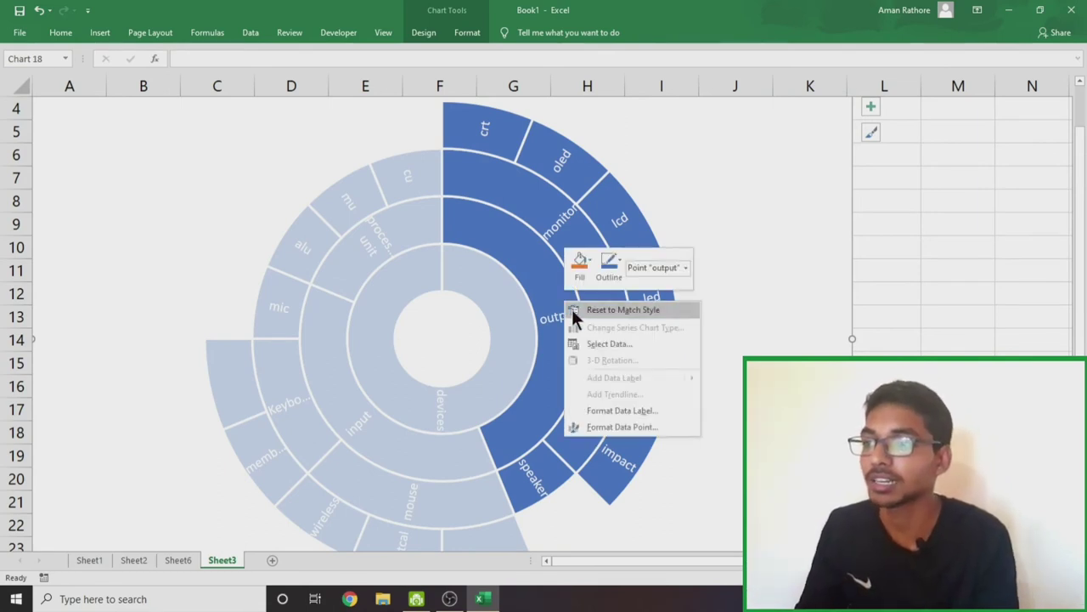
{"action": "left_click", "coordinate": [579, 271]}
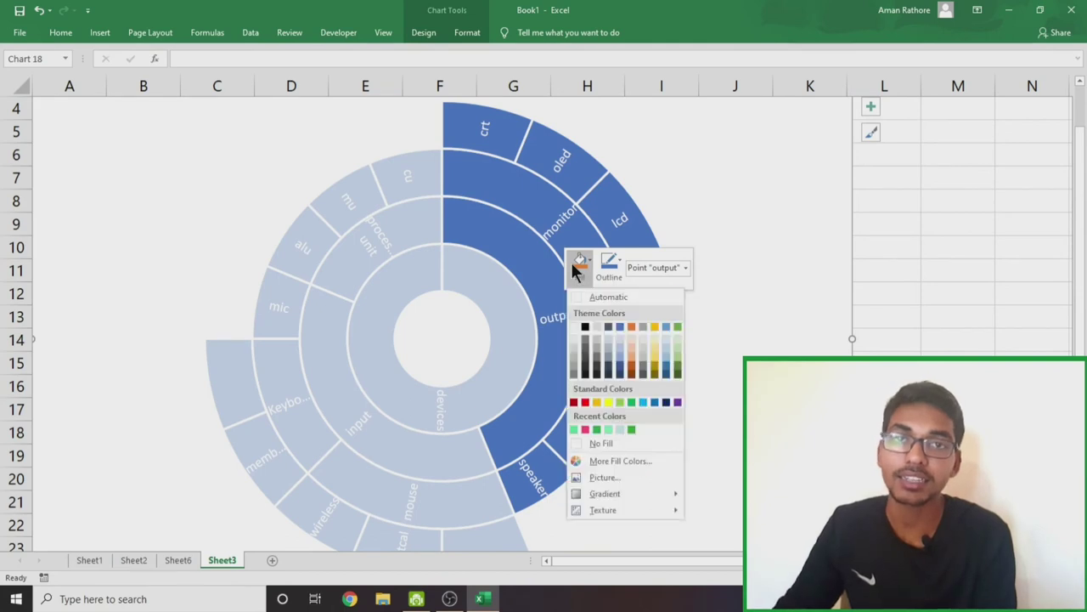
{"action": "left_click", "coordinate": [632, 353]}
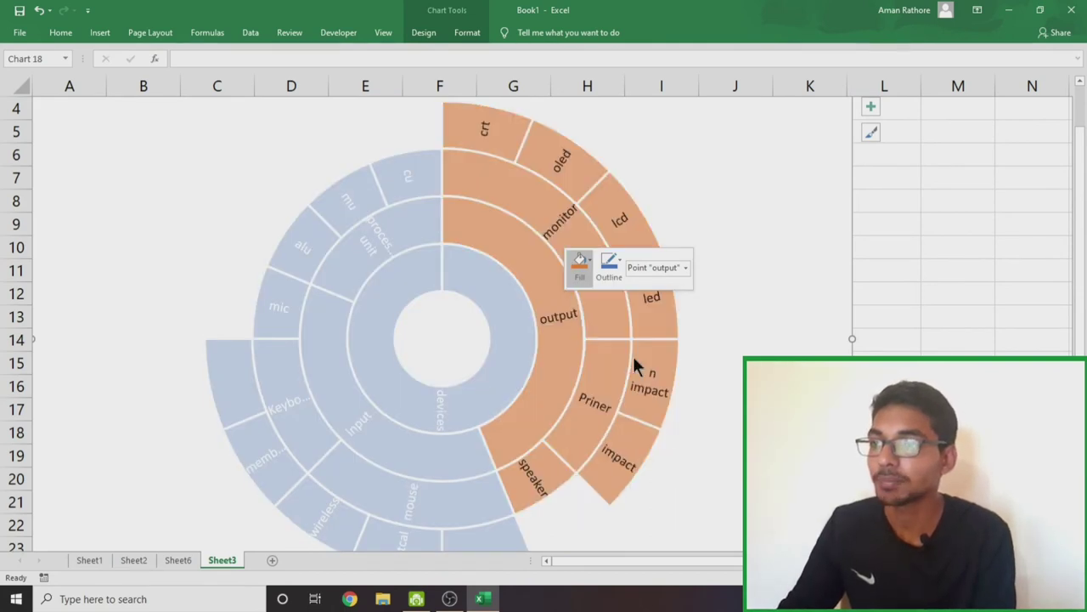
{"action": "left_click", "coordinate": [495, 340]}
Fill the sunburst's input branch green
{"action": "left_click", "coordinate": [728, 377]}
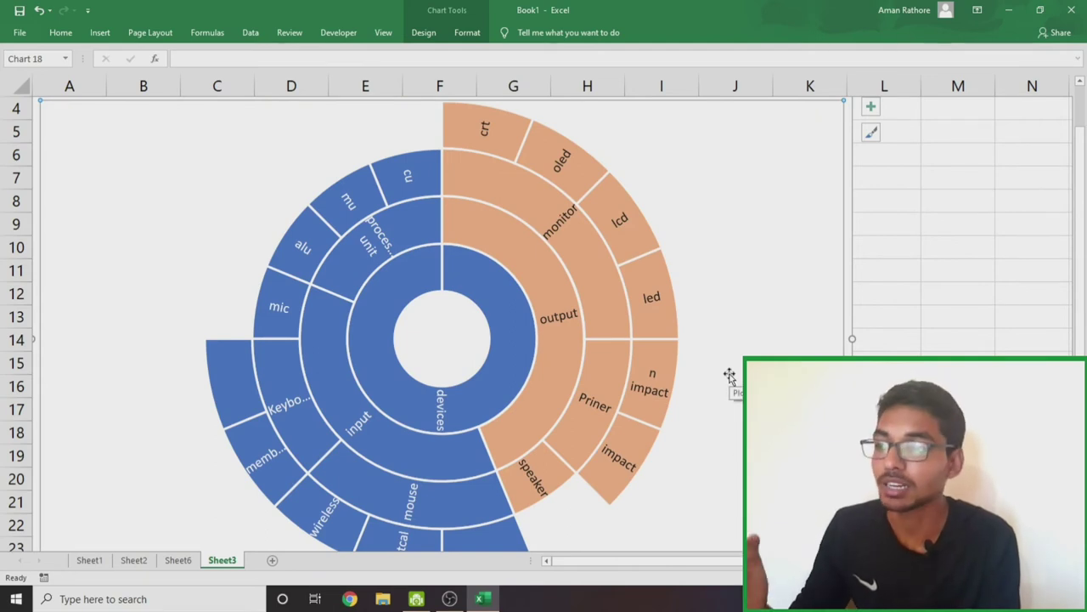
{"action": "left_click", "coordinate": [364, 438]}
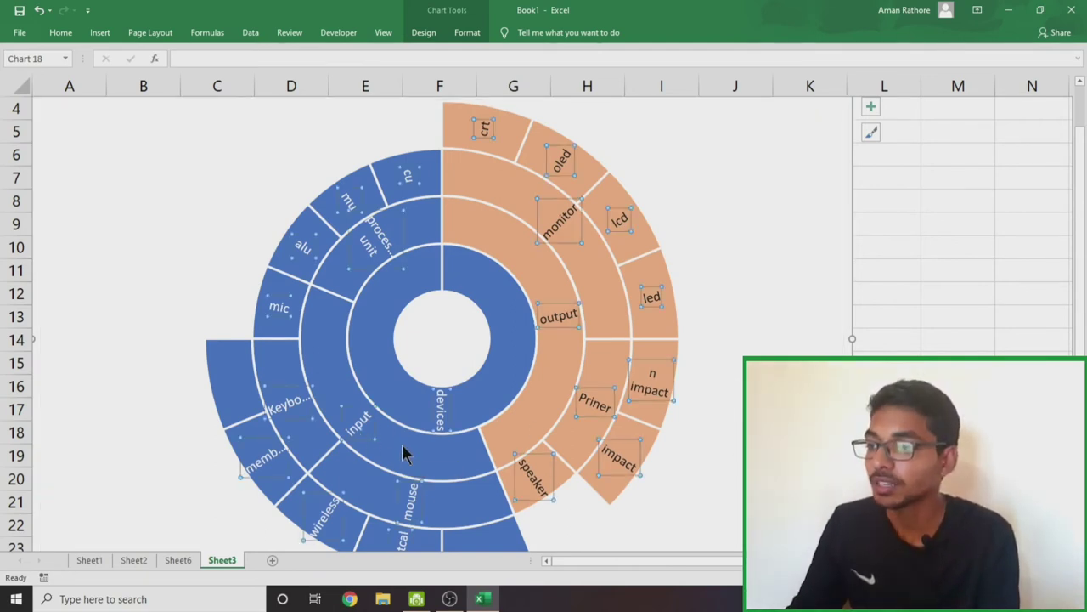
{"action": "left_click", "coordinate": [566, 465]}
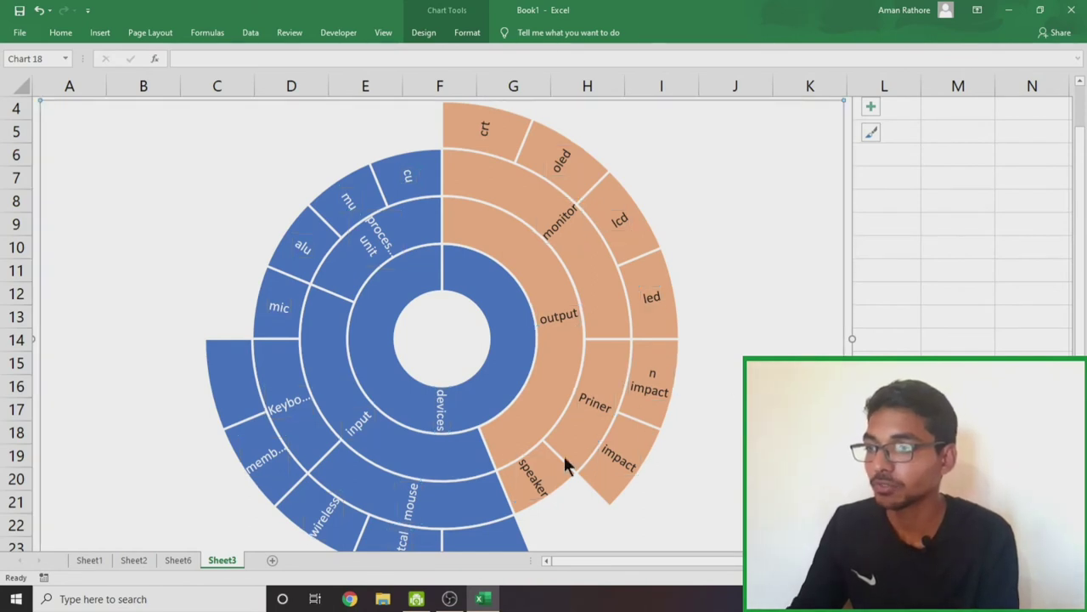
{"action": "left_click", "coordinate": [428, 459]}
{"action": "left_click", "coordinate": [428, 459]}
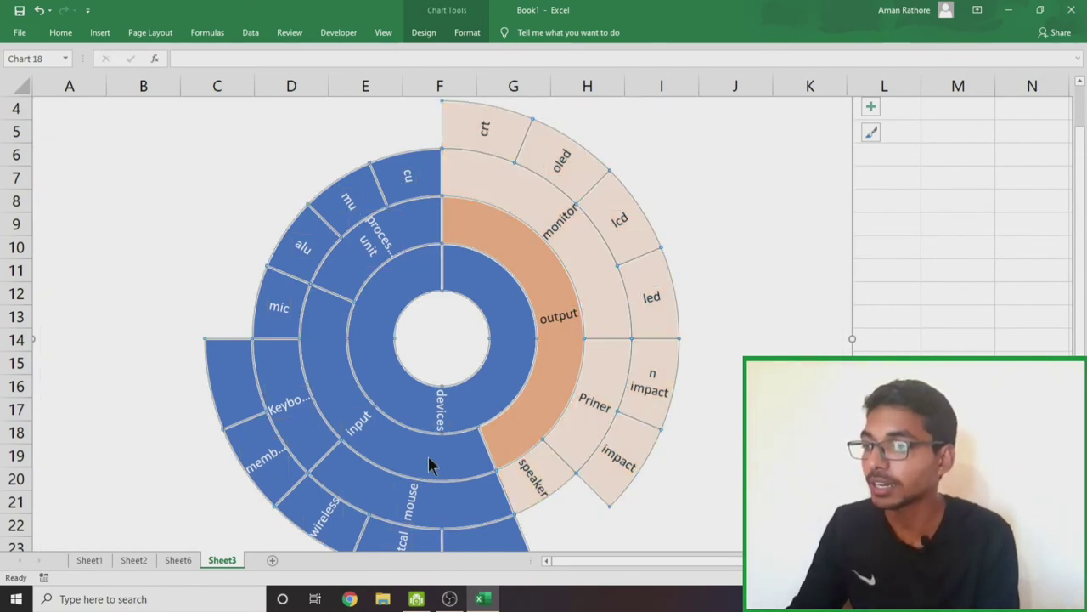
{"action": "left_click", "coordinate": [428, 463]}
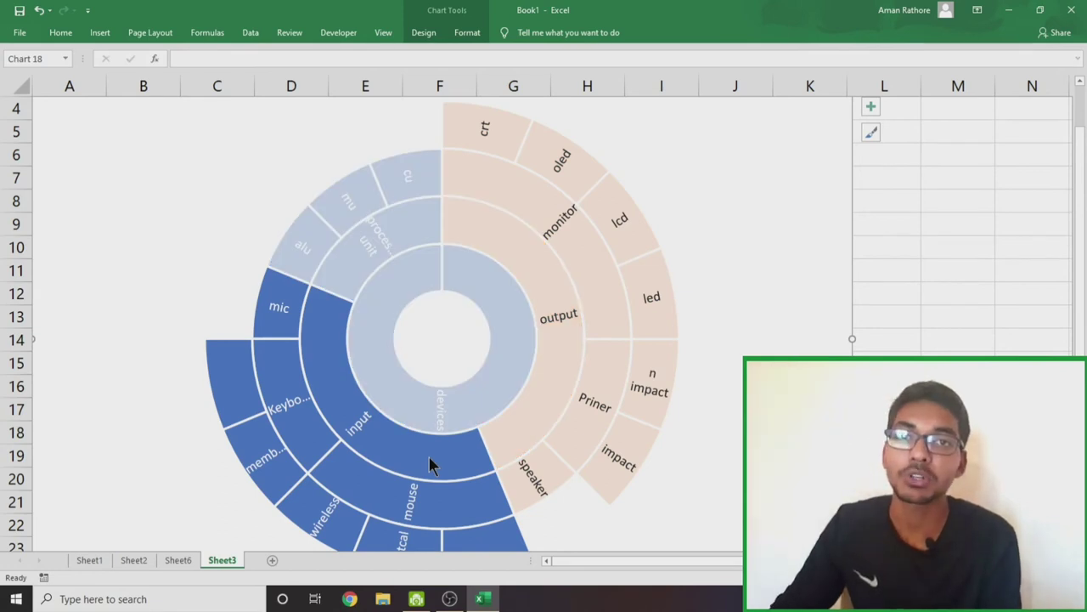
{"action": "right_click", "coordinate": [429, 457]}
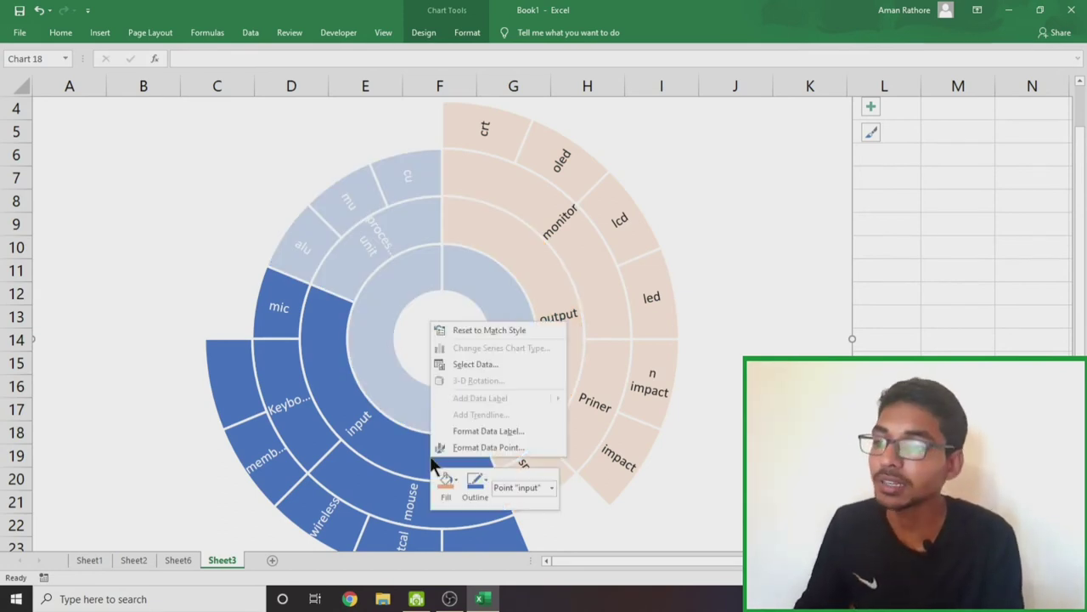
{"action": "left_click", "coordinate": [445, 484]}
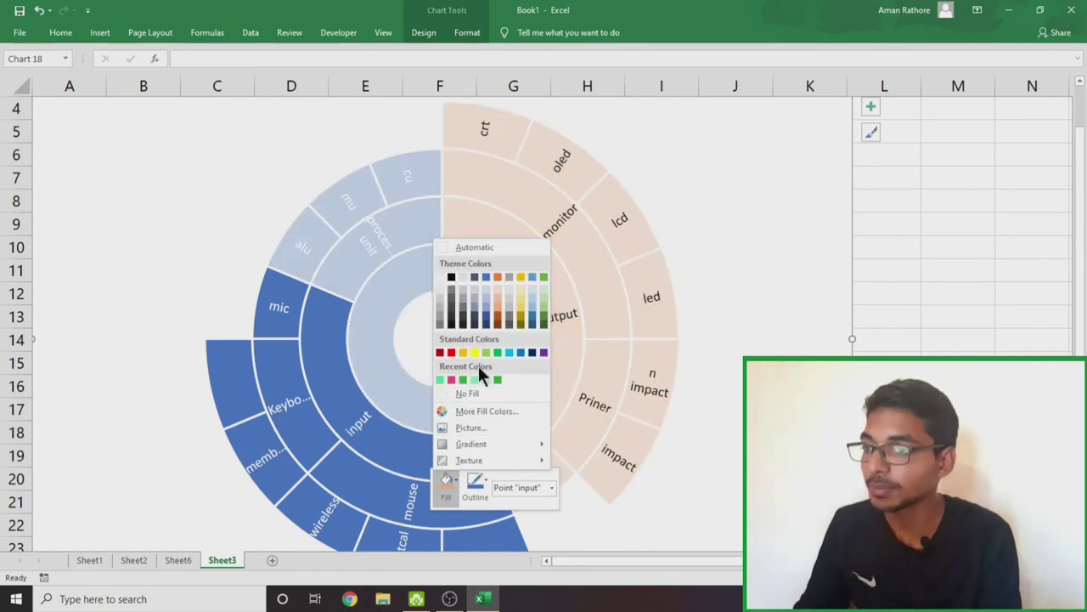
{"action": "left_click", "coordinate": [496, 350]}
{"action": "left_click", "coordinate": [797, 351]}
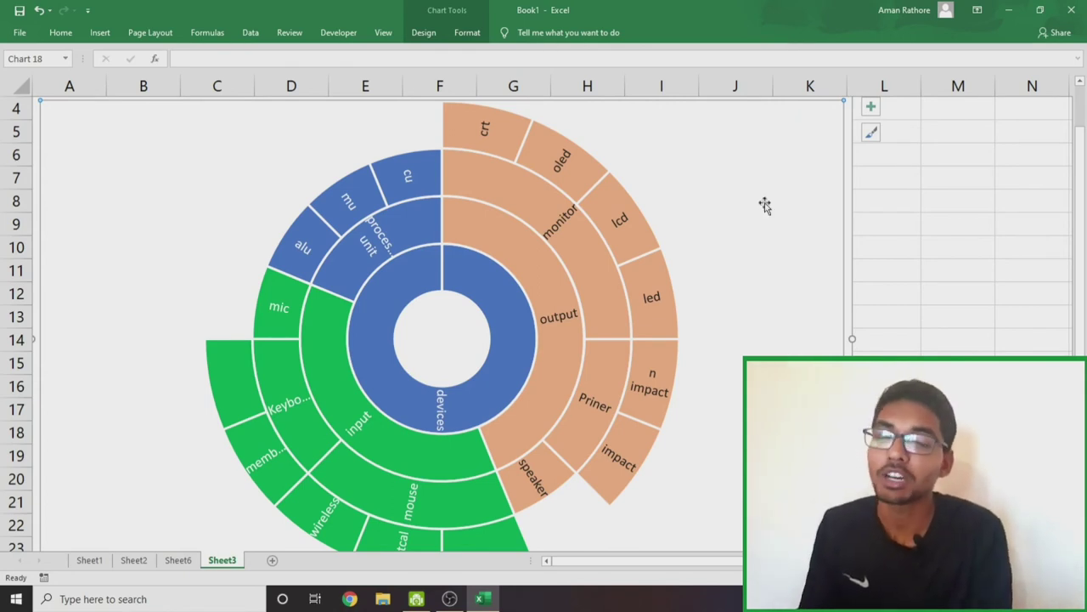
View the Fill settings in the Format Data Series pane
{"action": "left_click", "coordinate": [524, 182]}
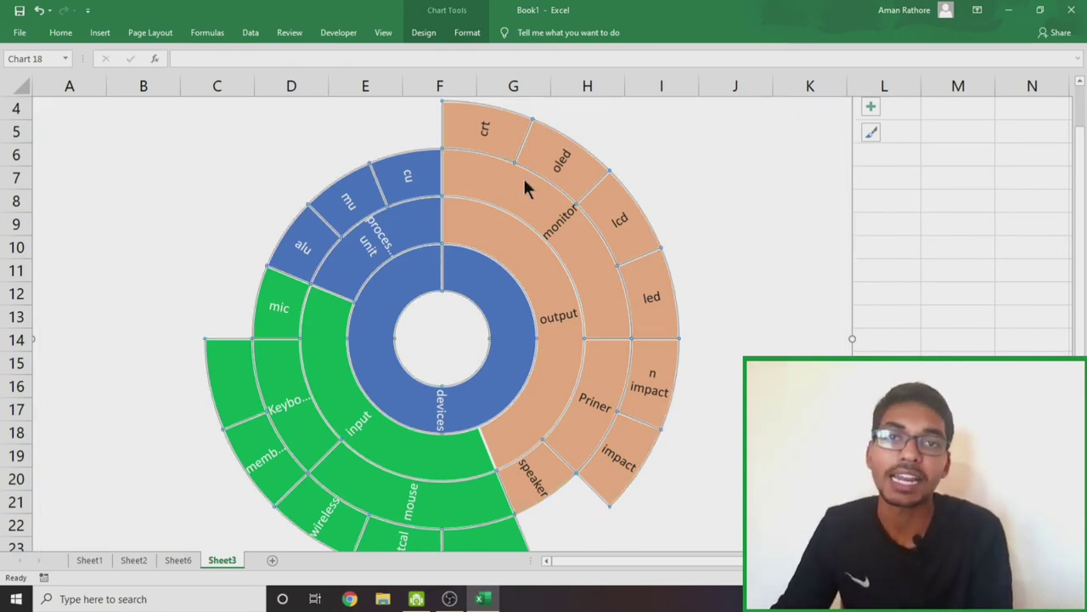
{"action": "double_click", "coordinate": [523, 176]}
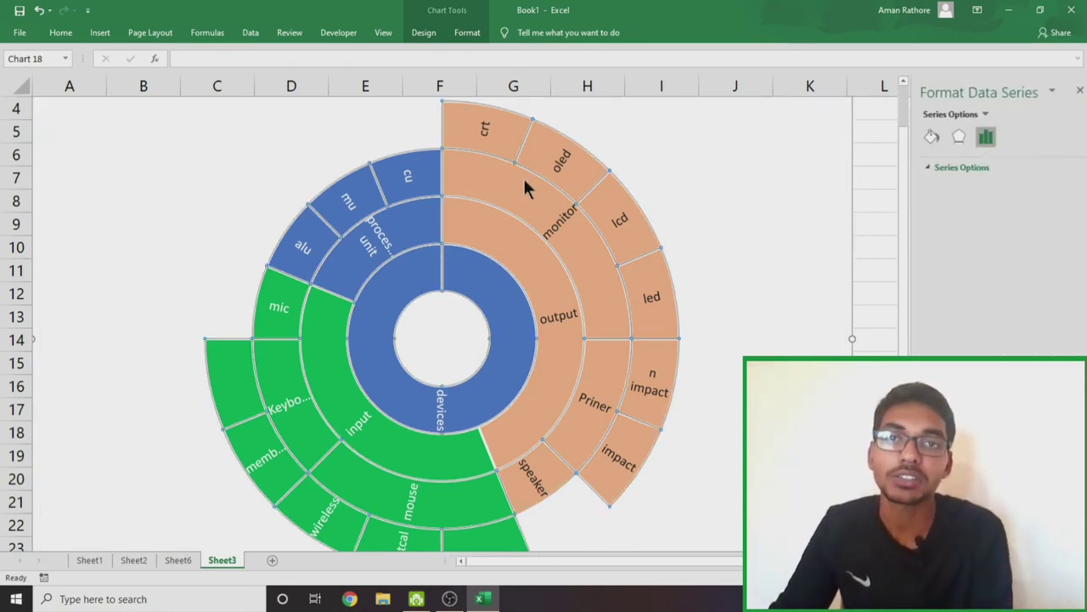
{"action": "left_click", "coordinate": [919, 134]}
{"action": "left_click", "coordinate": [933, 167]}
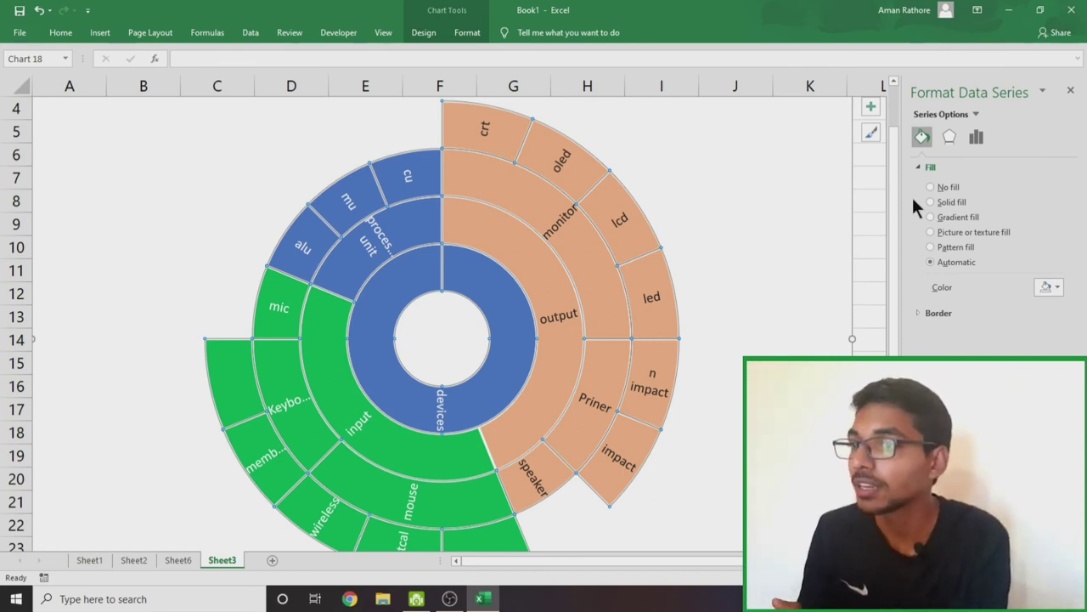
Select the whole sunburst chart and delete it
{"action": "left_click", "coordinate": [815, 197]}
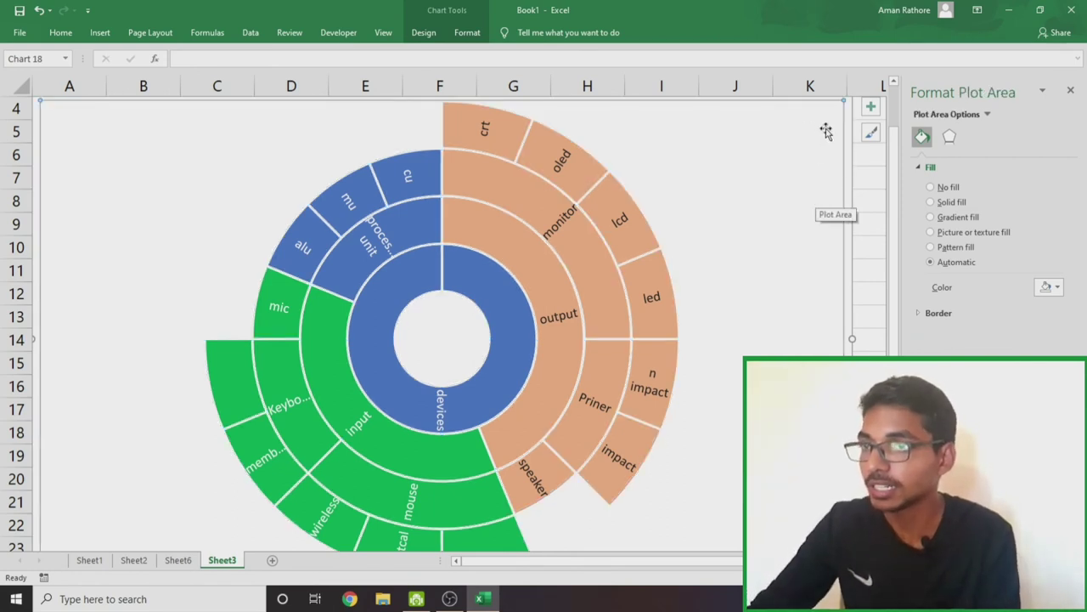
{"action": "left_click", "coordinate": [854, 170]}
{"action": "left_click", "coordinate": [854, 168]}
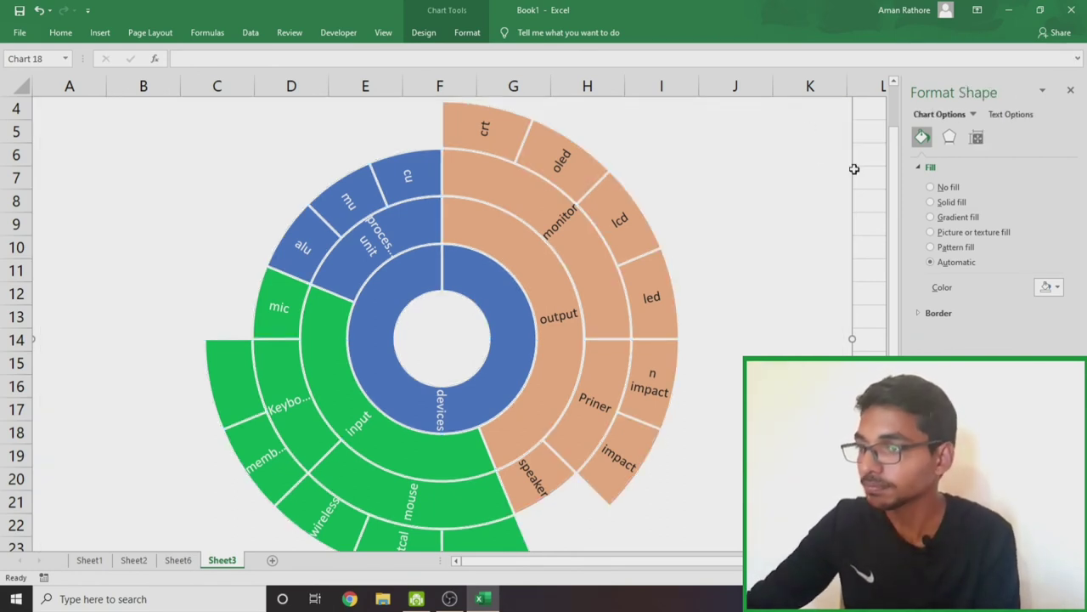
{"action": "key", "text": "Delete"}
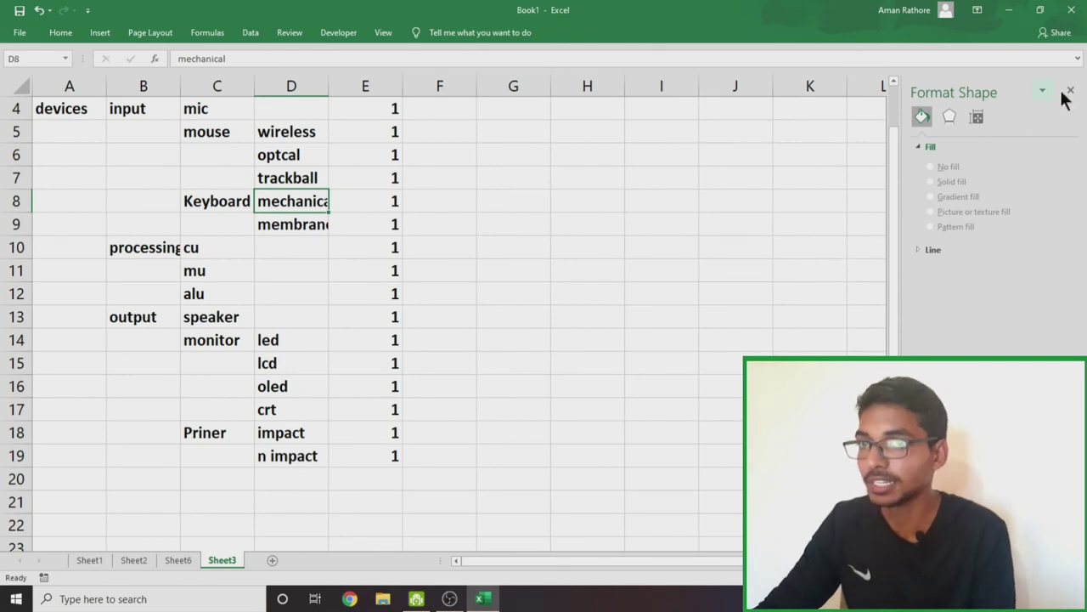
Close the Format Shape pane and scroll up to show the table headers
{"action": "left_click", "coordinate": [1070, 90]}
{"action": "left_click_drag", "start_coordinate": [1080, 204], "coordinate": [1081, 192]}
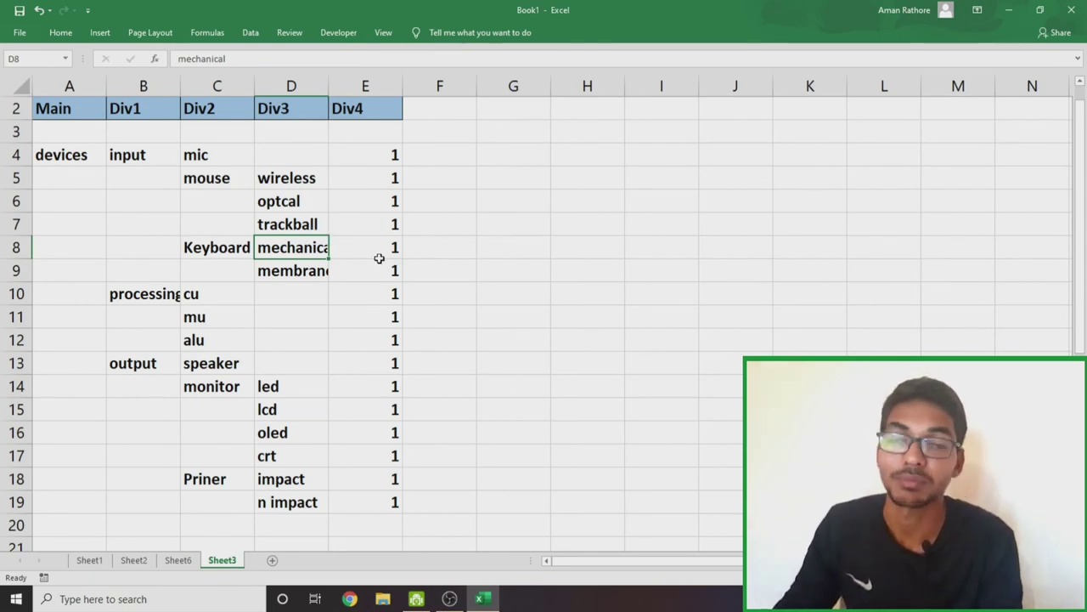
On Sheet6, scroll down to the tense sunburst example (present, Past, Future) and select cell F46
{"action": "left_click", "coordinate": [175, 560]}
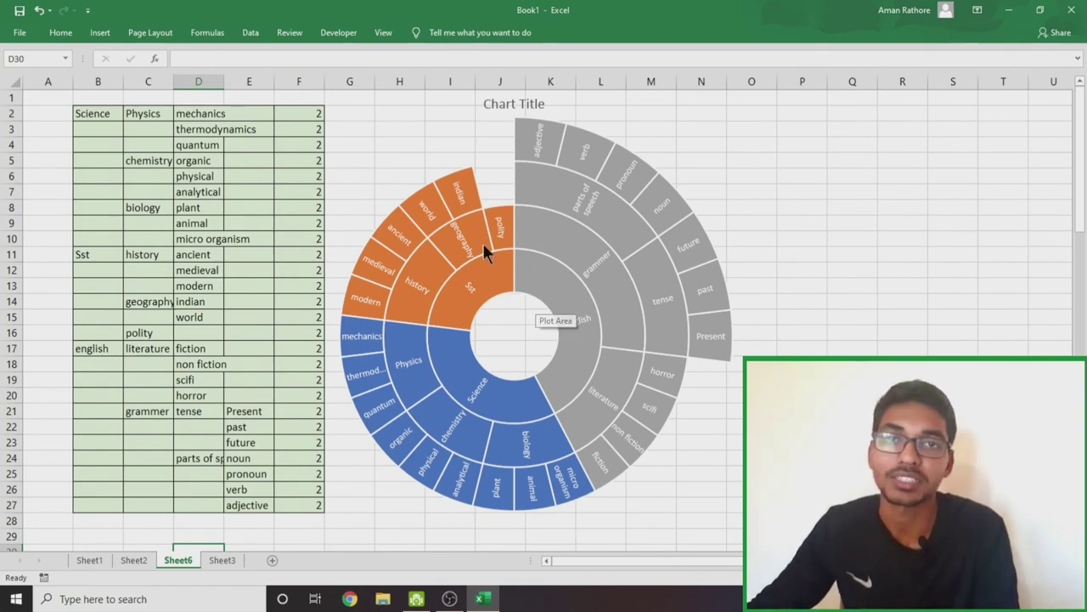
{"action": "left_click_drag", "start_coordinate": [1082, 182], "coordinate": [1080, 277]}
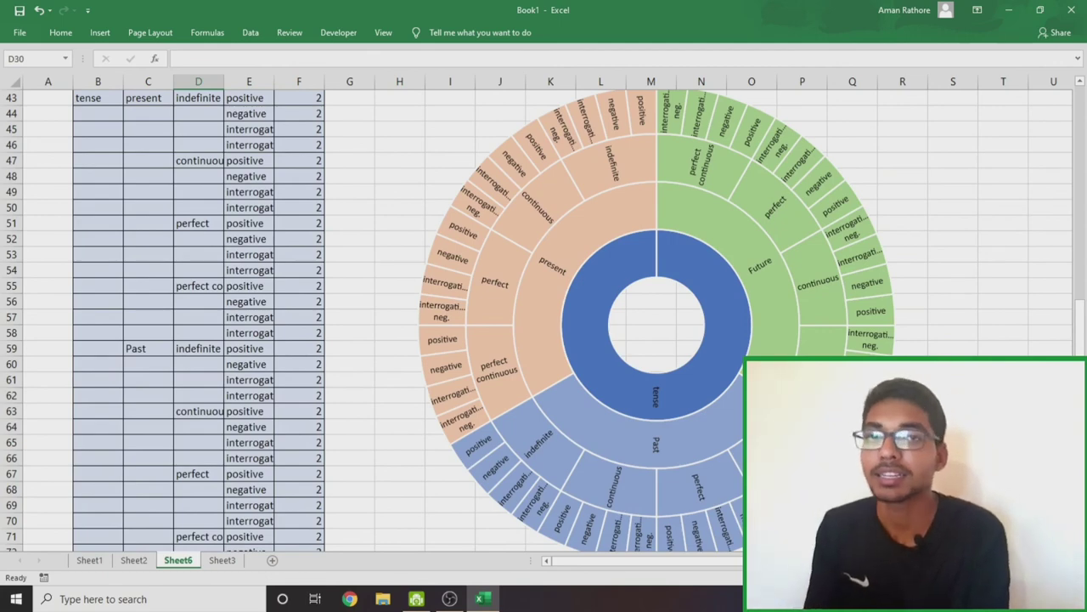
{"action": "left_click", "coordinate": [287, 149]}
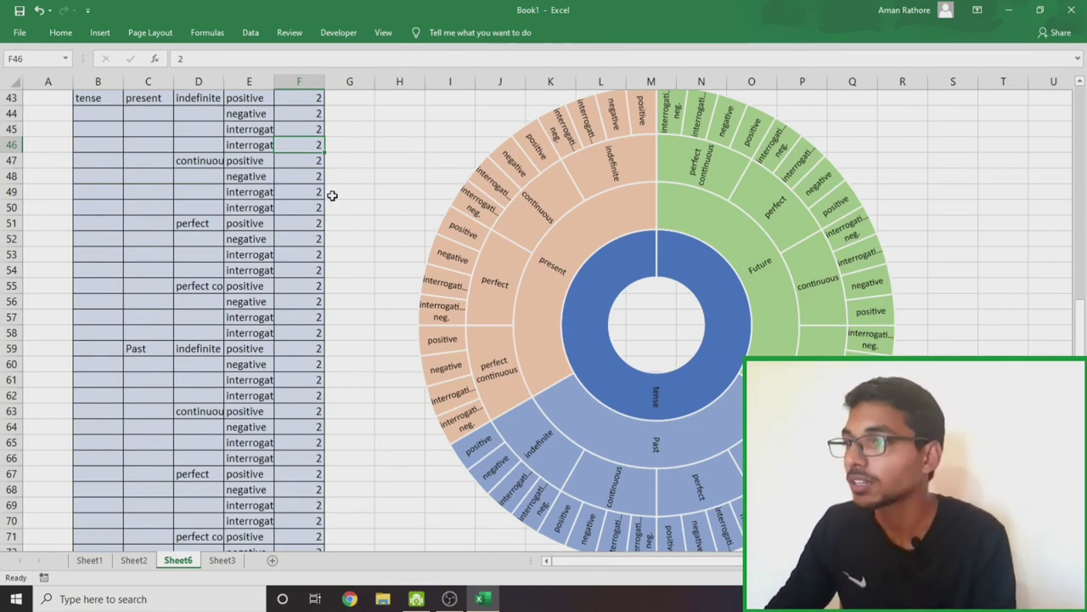
{"action": "type", "text": "50"}
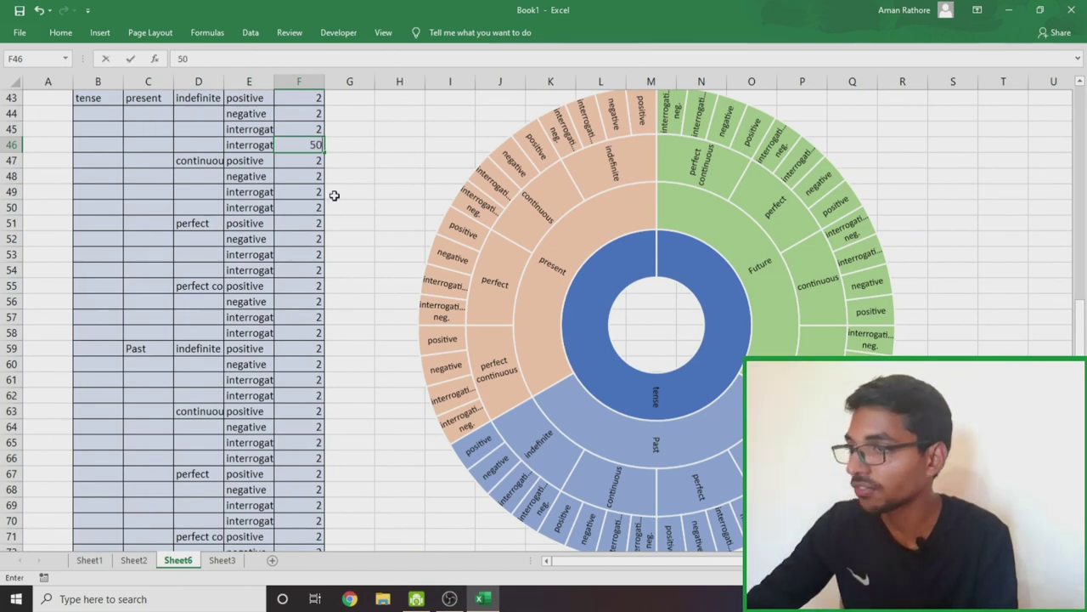
{"action": "left_click", "coordinate": [344, 172]}
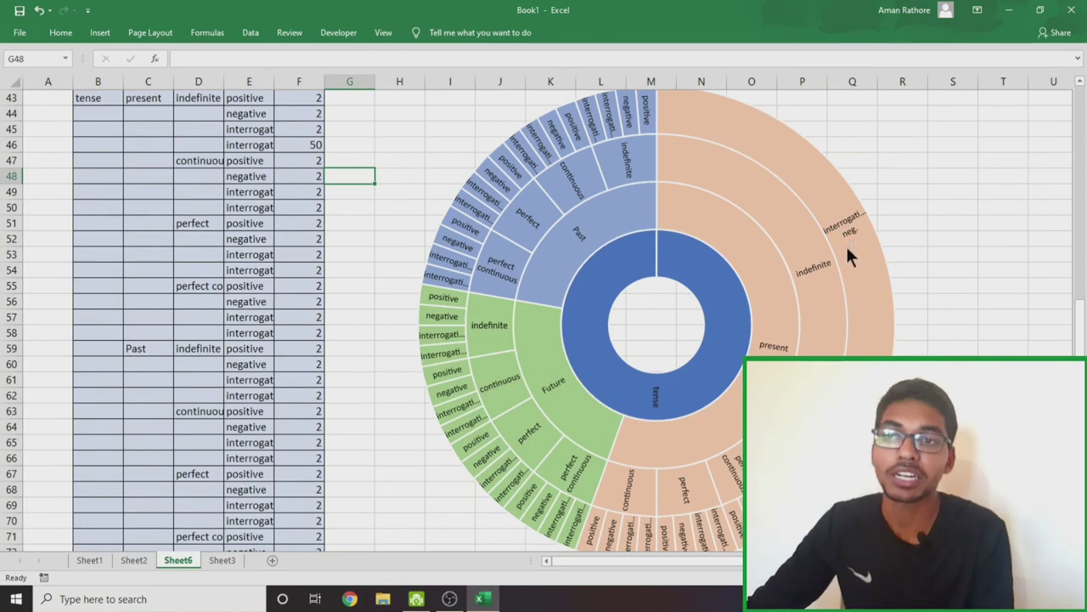
{"action": "mouse_move", "coordinate": [854, 246]}
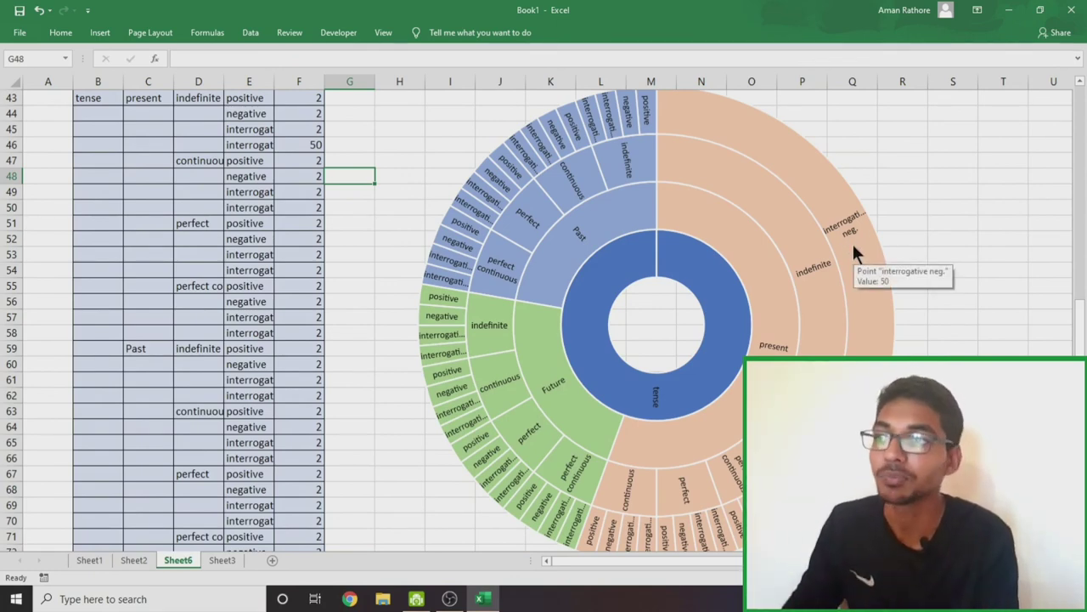
{"action": "left_click", "coordinate": [314, 146]}
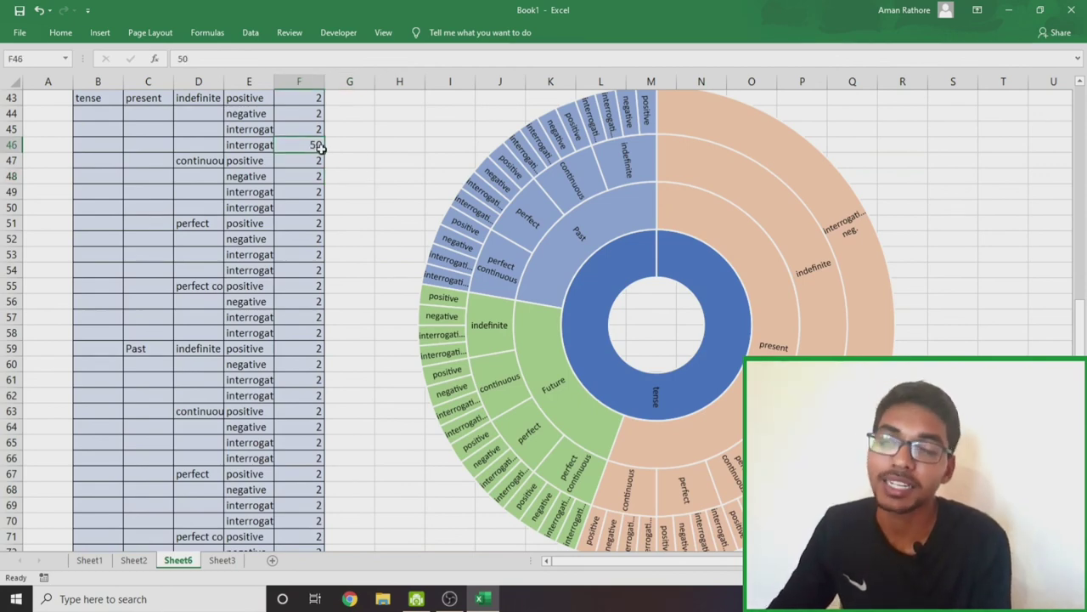
{"action": "type", "text": "2"}
{"action": "left_click", "coordinate": [391, 150]}
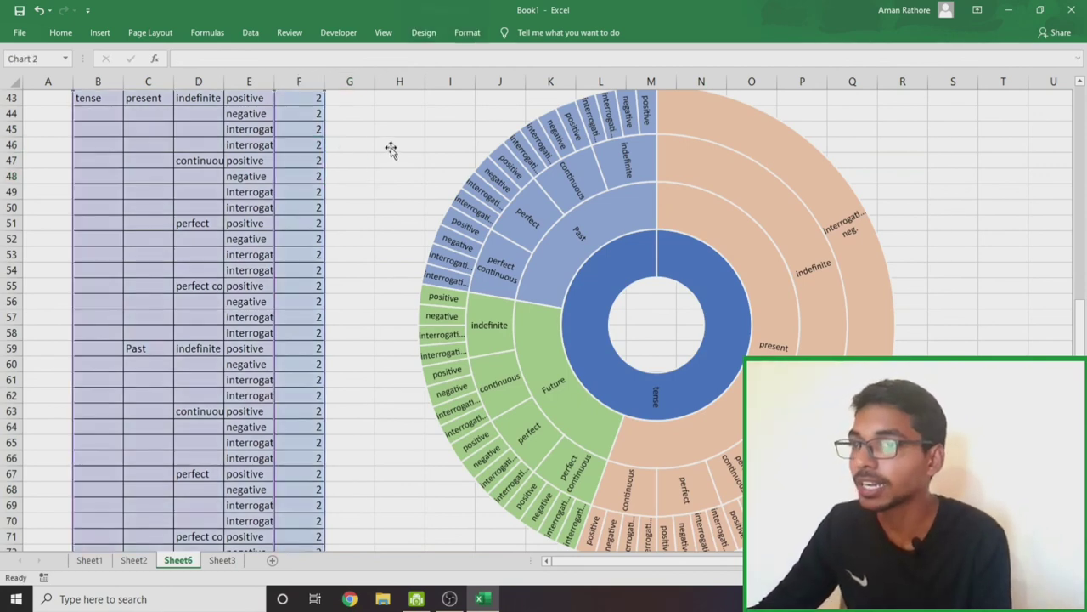
{"action": "key", "text": "ctrl+z"}
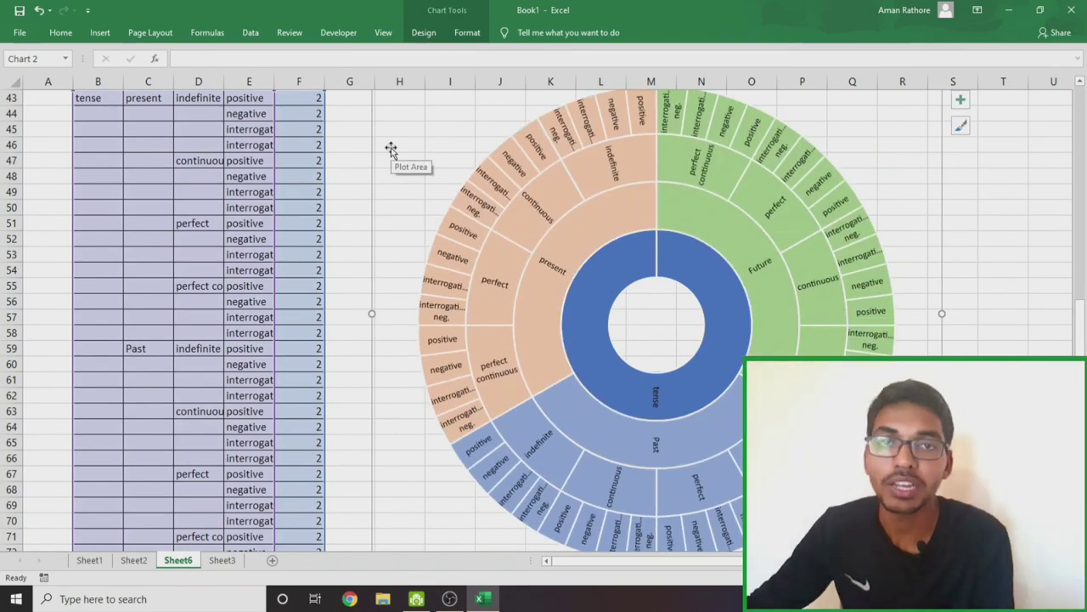